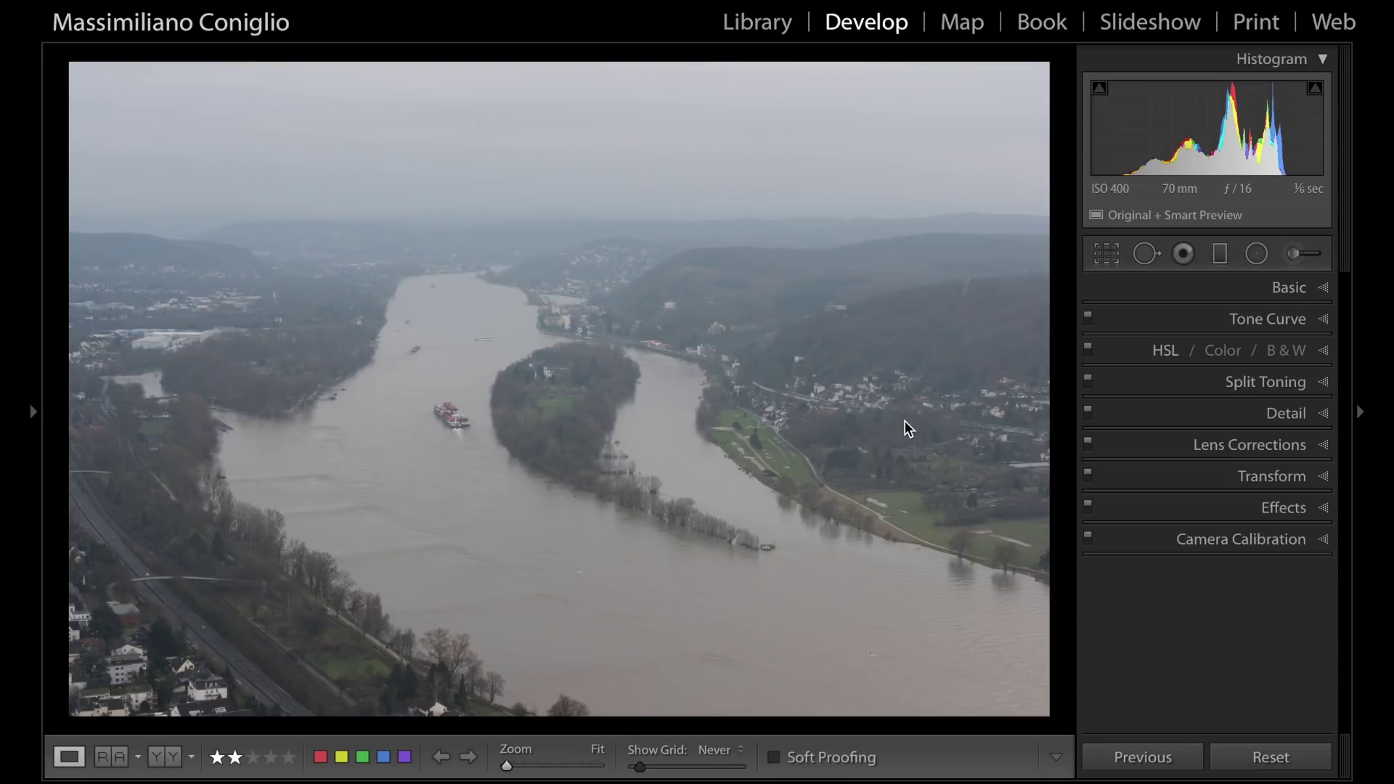
Browse the three overlapping river photos New_Year_2018_0031, 0032 and 0033 to compare their framing.
{"action": "key", "text": "F6"}
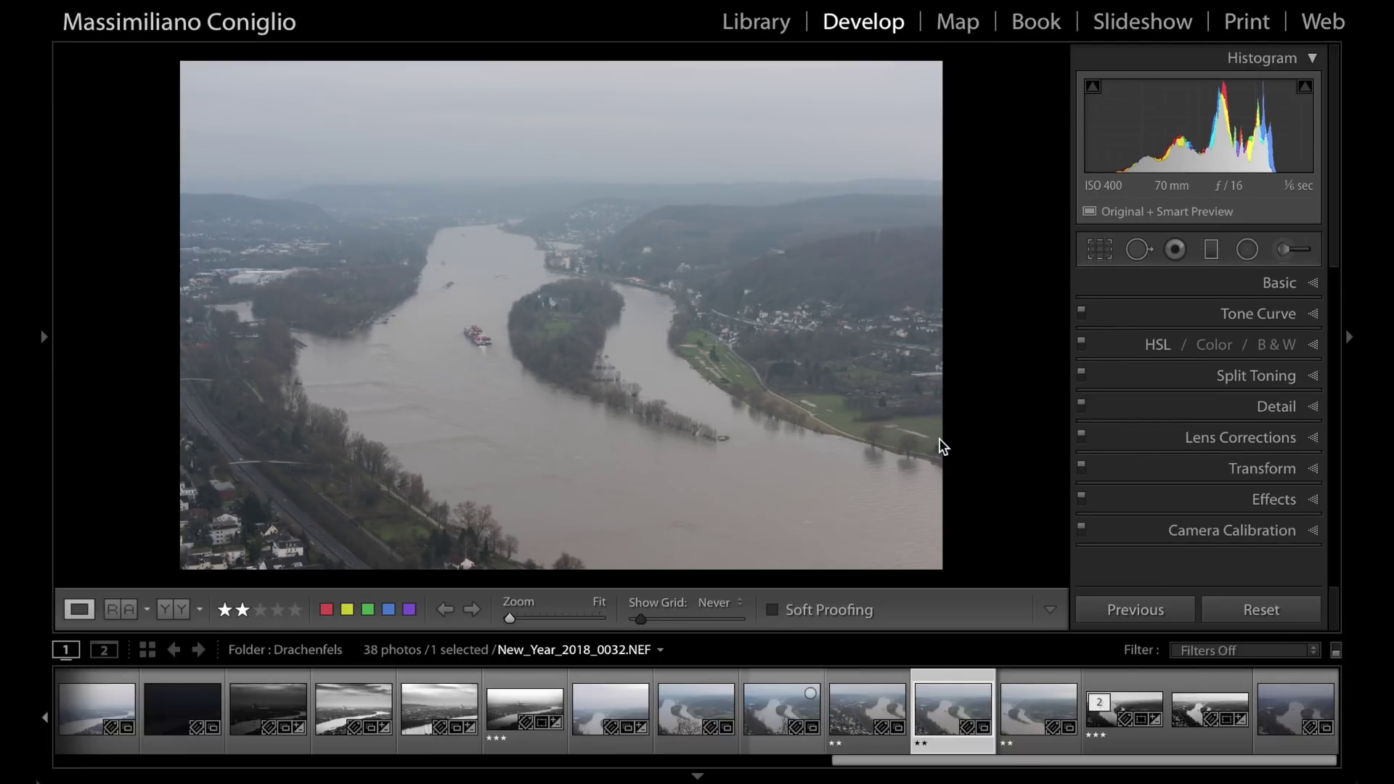
{"action": "left_click", "coordinate": [861, 719]}
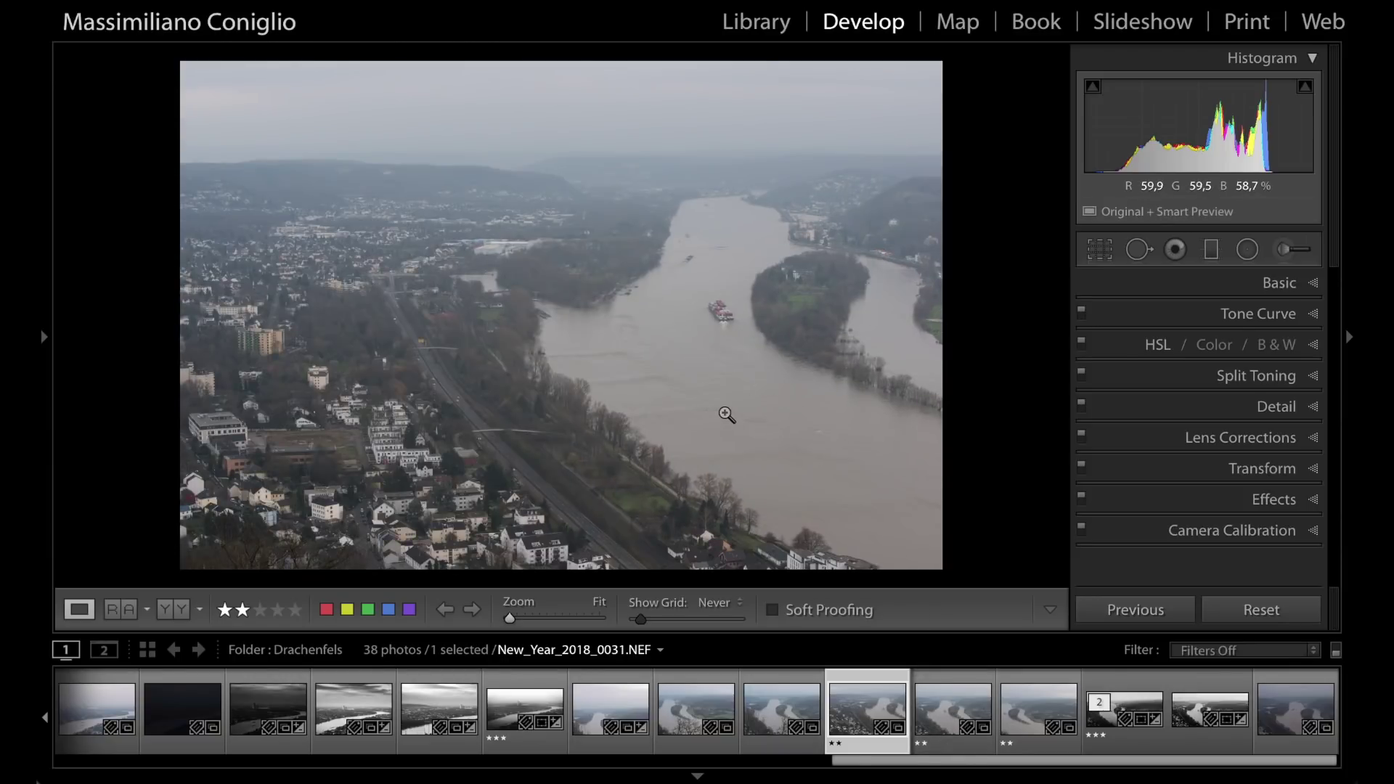
{"action": "left_click", "coordinate": [939, 727]}
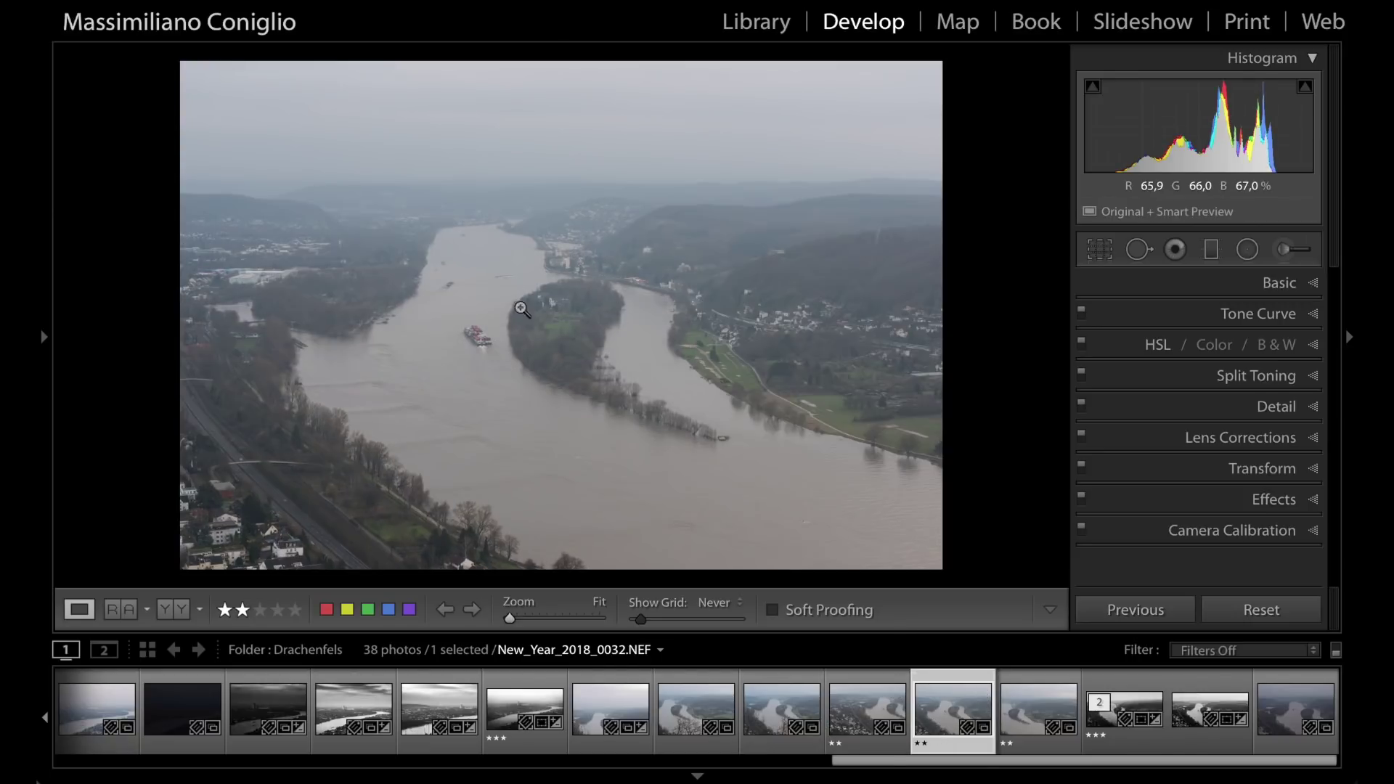
{"action": "left_click", "coordinate": [1024, 724]}
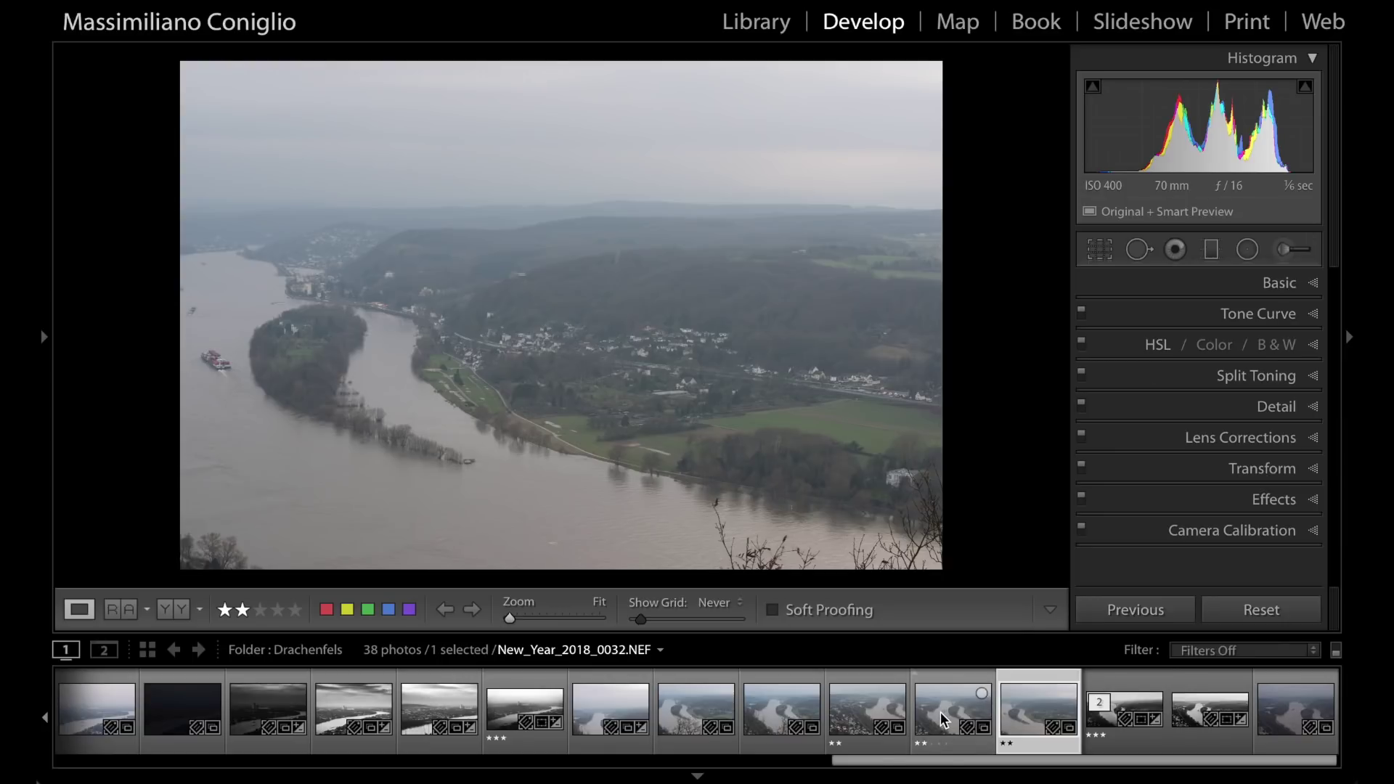
{"action": "left_click", "coordinate": [958, 716]}
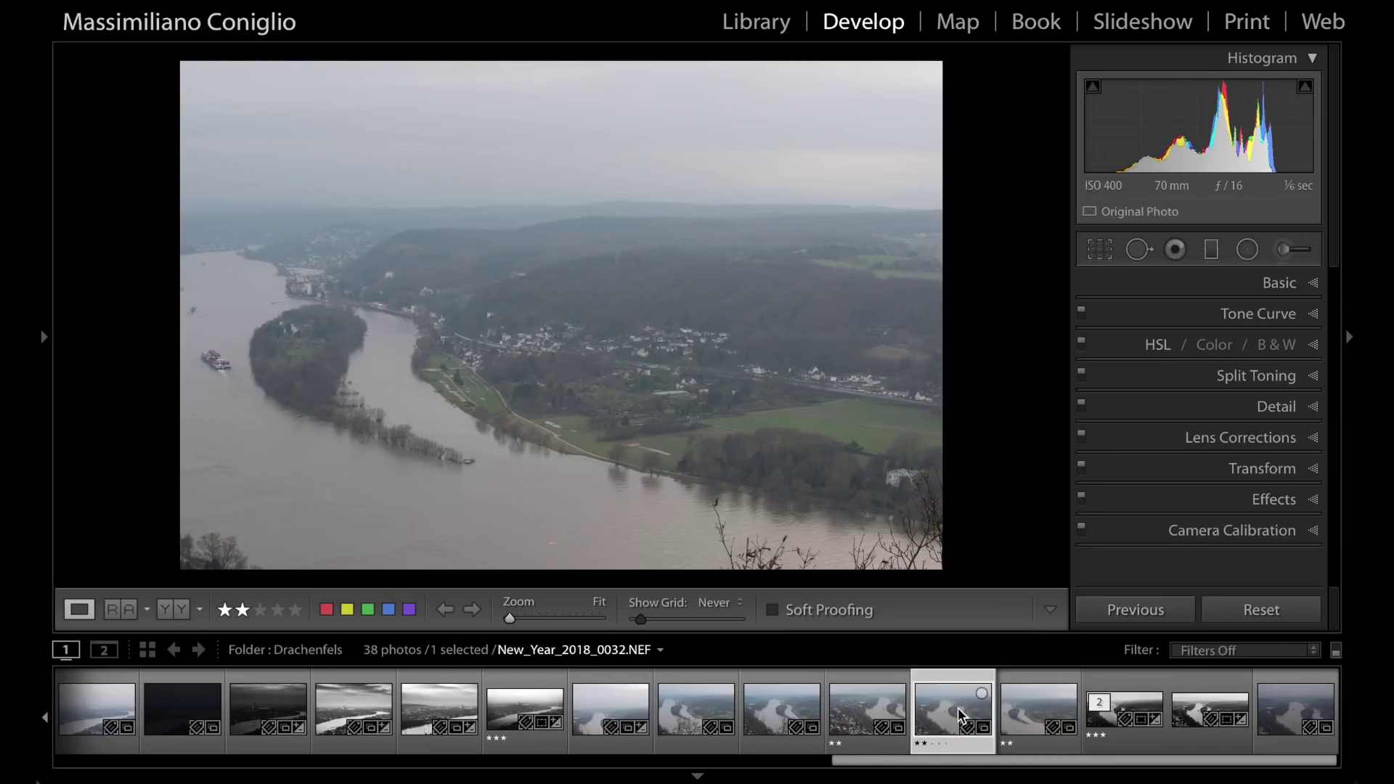
{"action": "key", "text": "Left"}
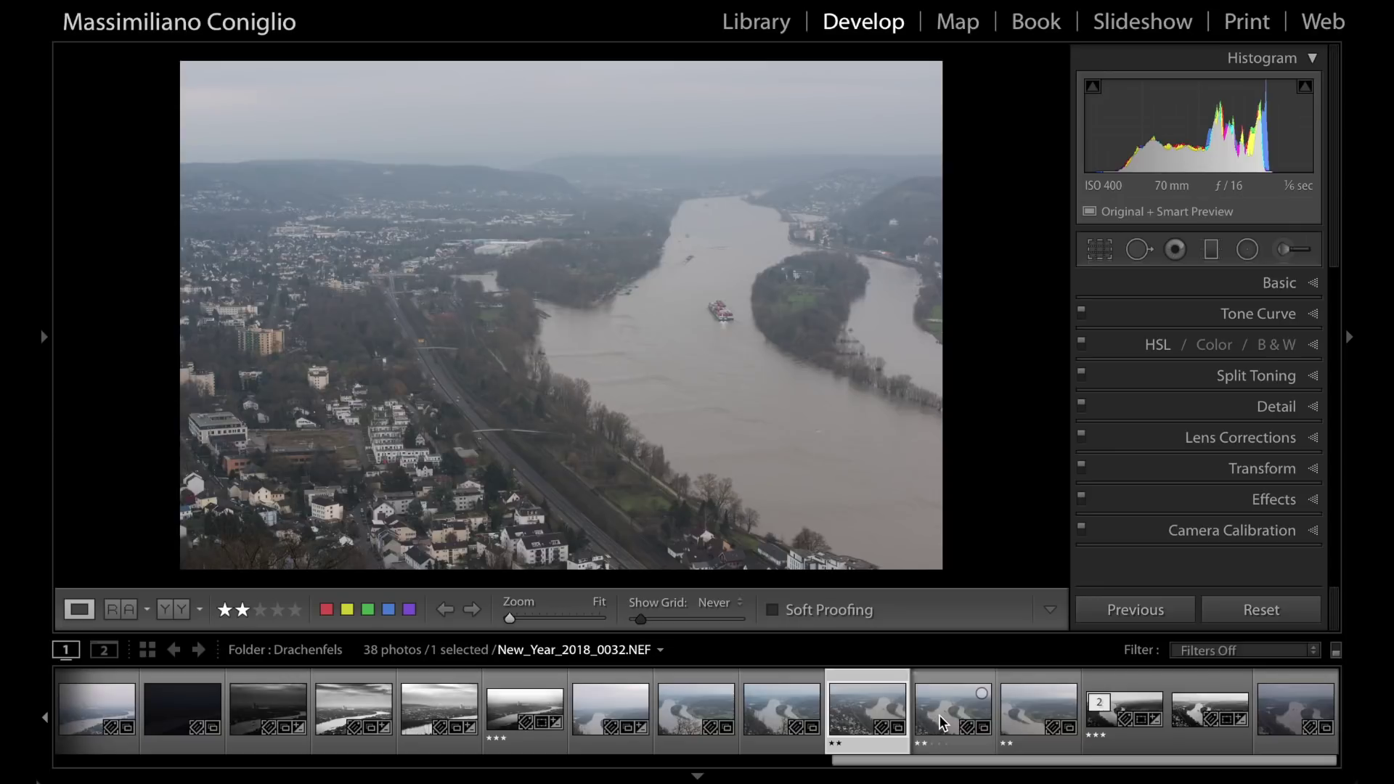
{"action": "mouse_move", "coordinate": [941, 721]}
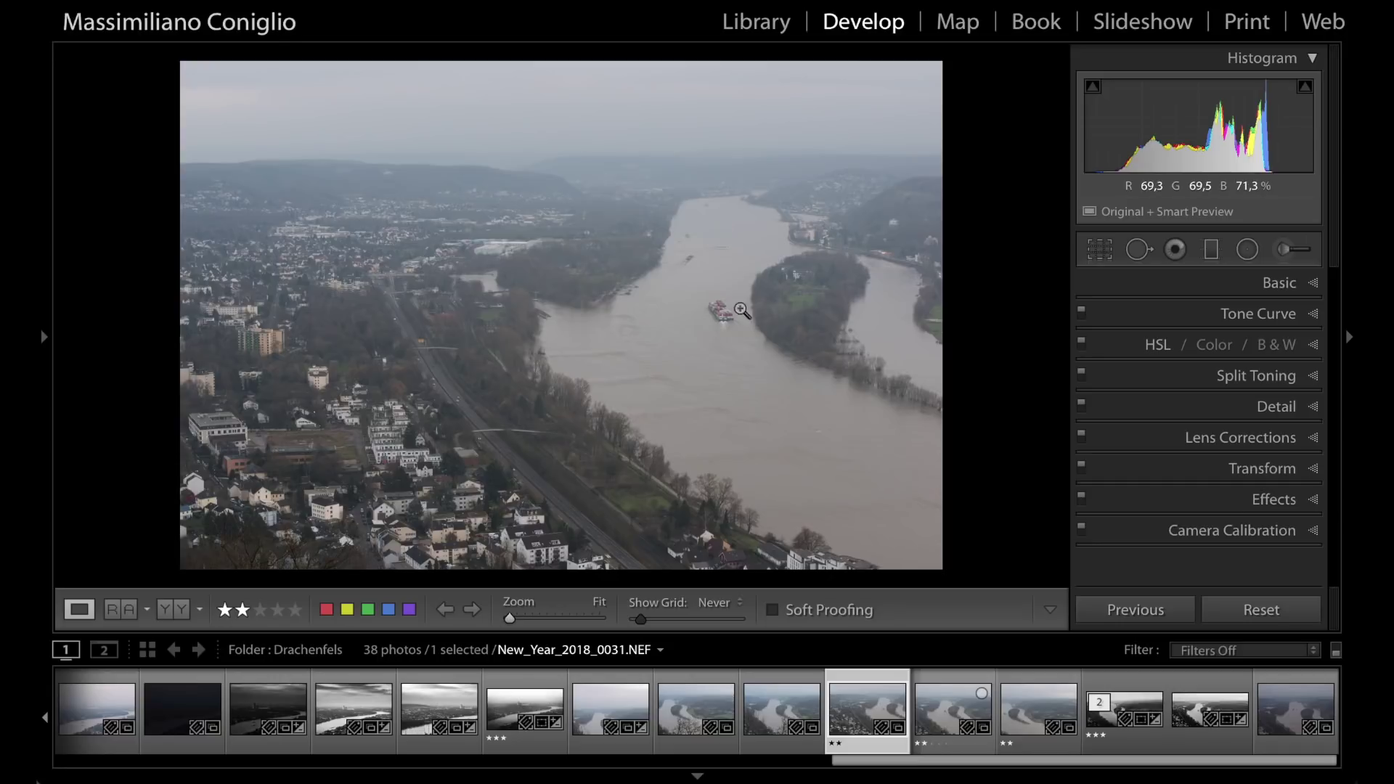
{"action": "left_click", "coordinate": [944, 728]}
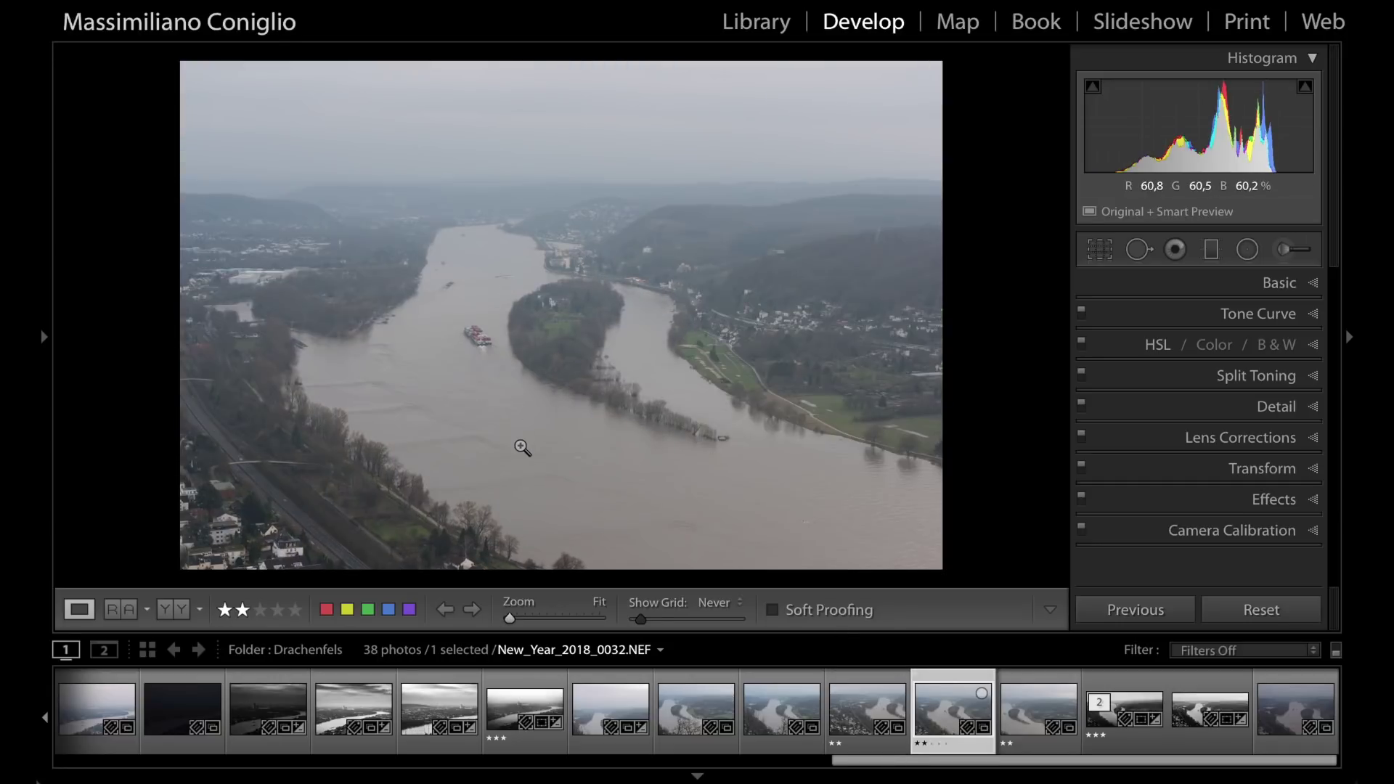
{"action": "key", "text": "r"}
{"action": "left_click", "coordinate": [1031, 611]}
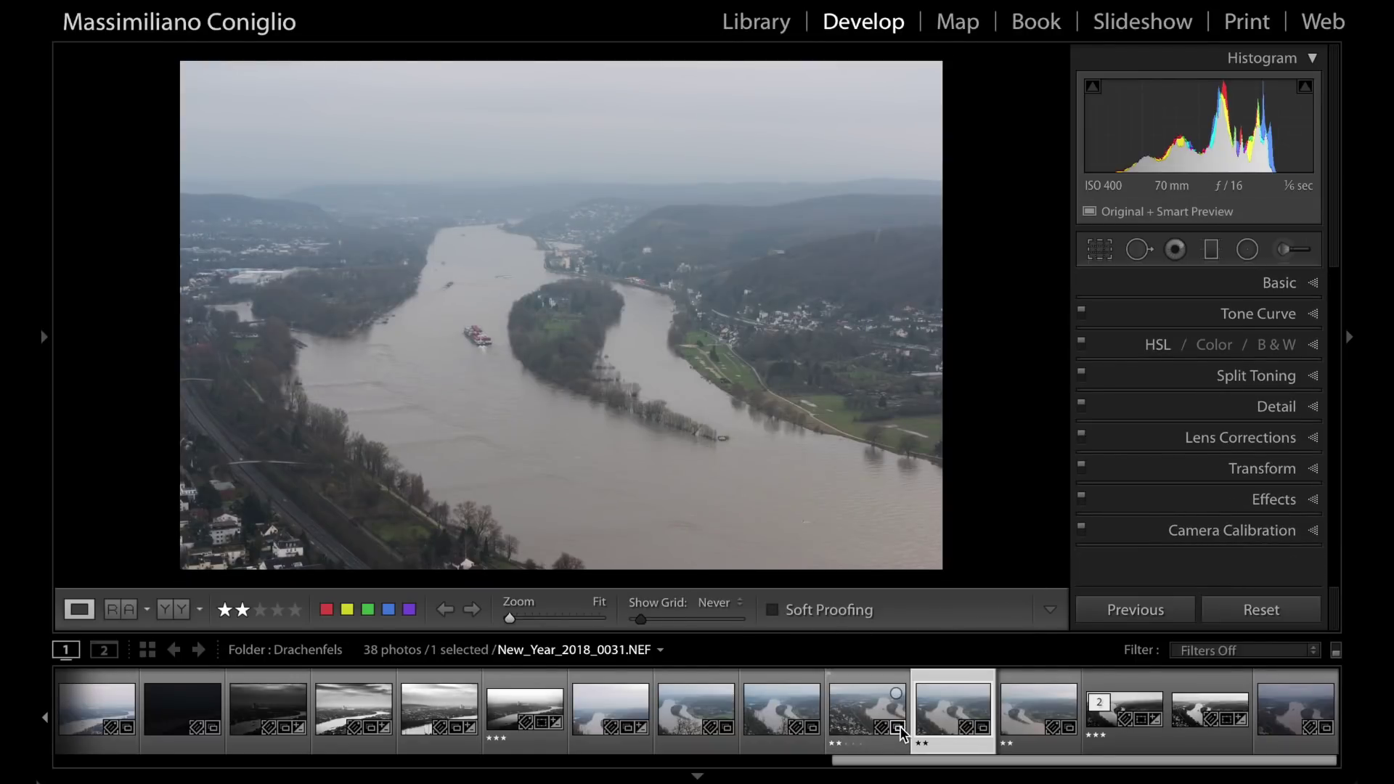
{"action": "left_click", "coordinate": [1024, 724]}
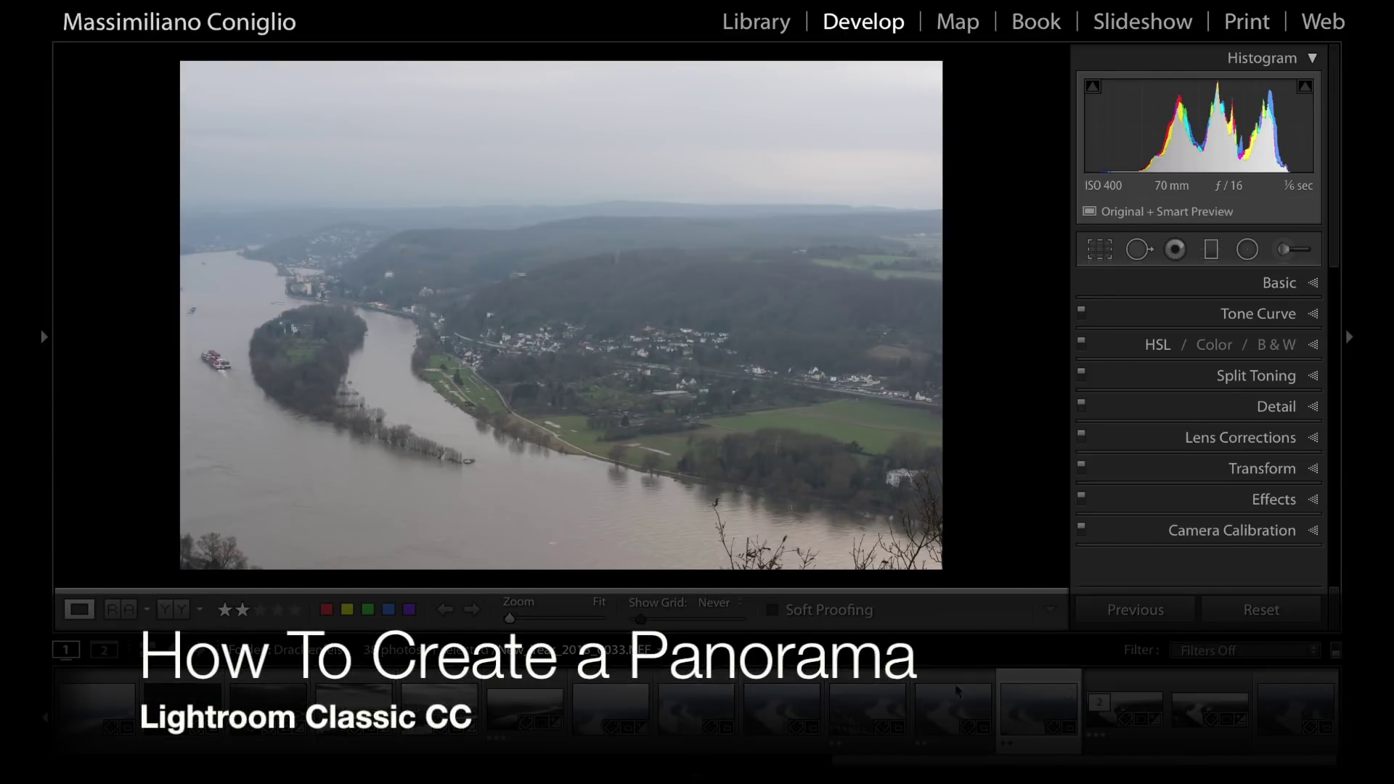
Merge the three photos New_Year_2018_0031 to New_Year_2018_0033 into a panorama.
{"action": "left_click", "coordinate": [872, 713]}
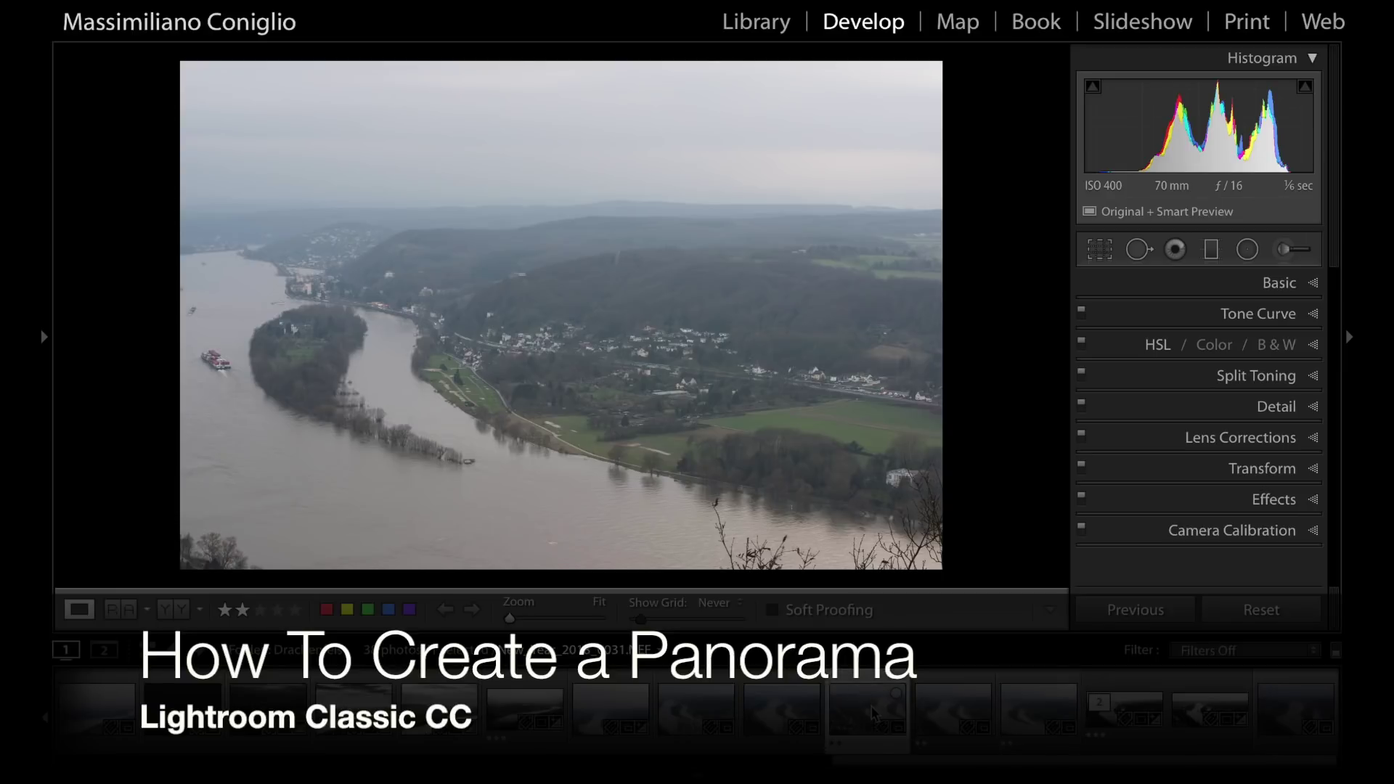
{"action": "left_click", "coordinate": [1038, 715], "text": "shift"}
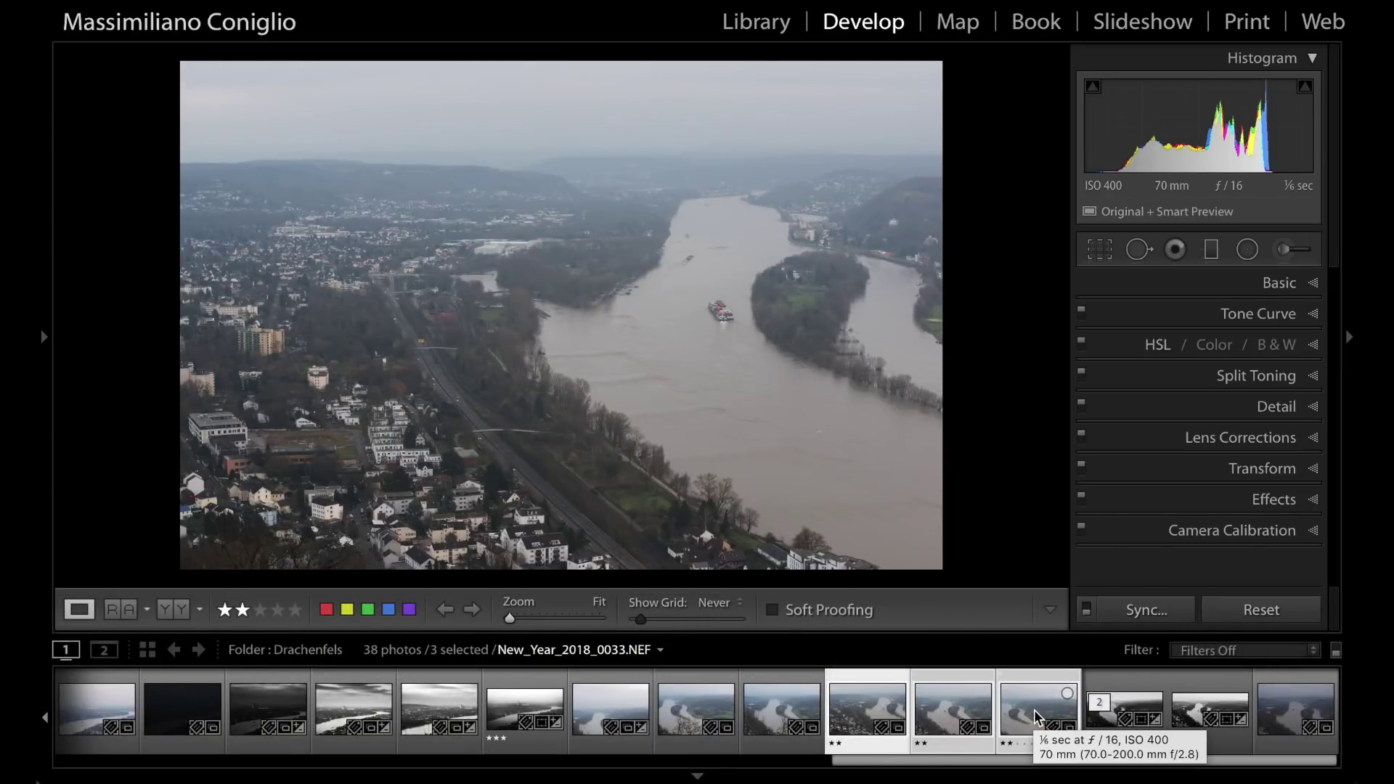
{"action": "right_click", "coordinate": [1038, 715]}
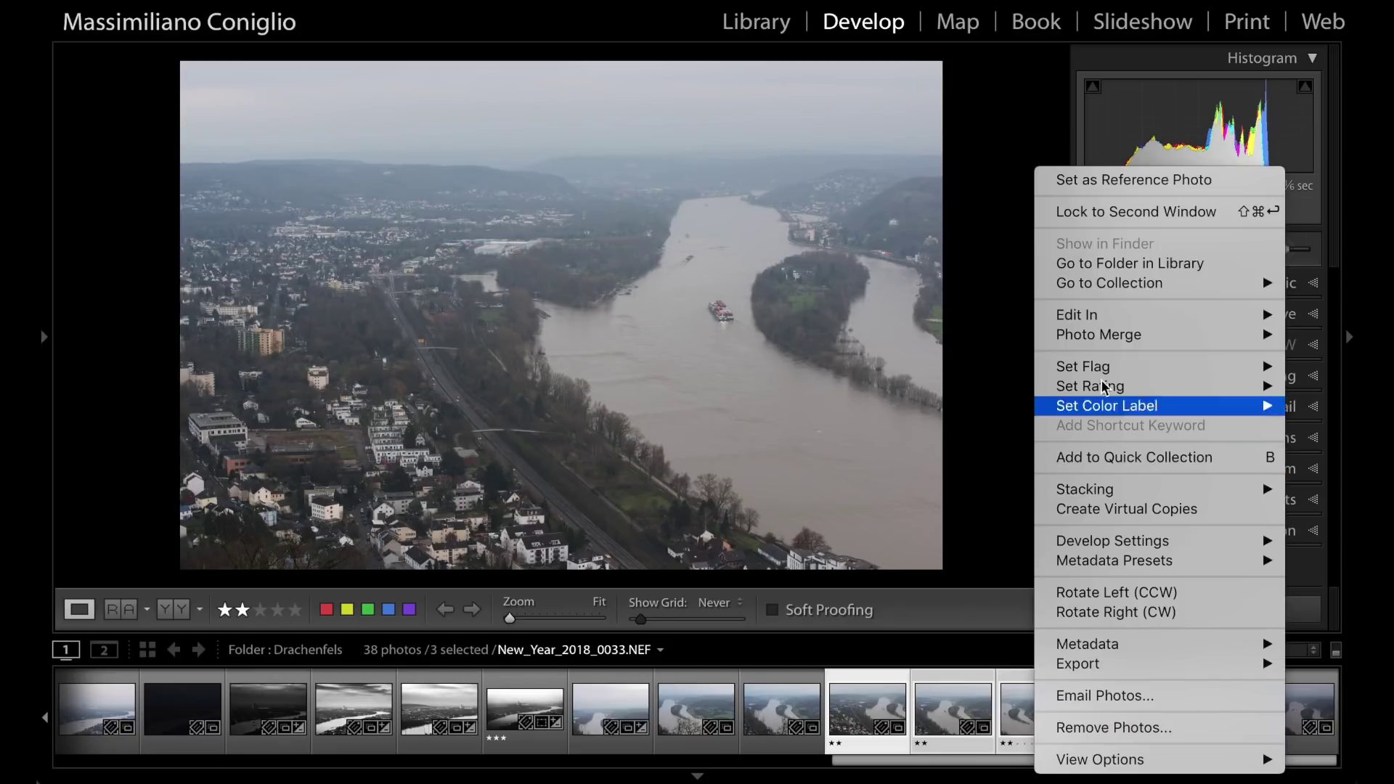
{"action": "mouse_move", "coordinate": [1104, 336]}
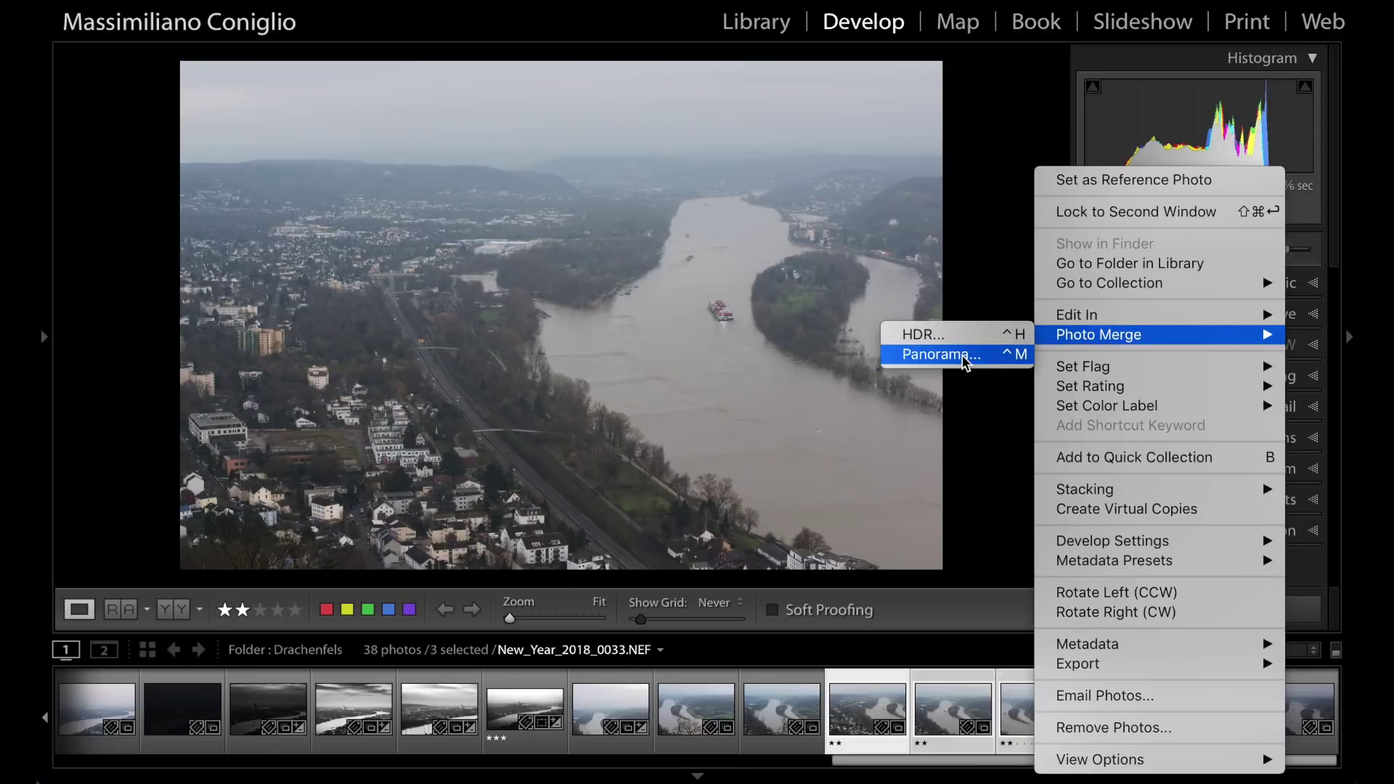
{"action": "left_click", "coordinate": [941, 355]}
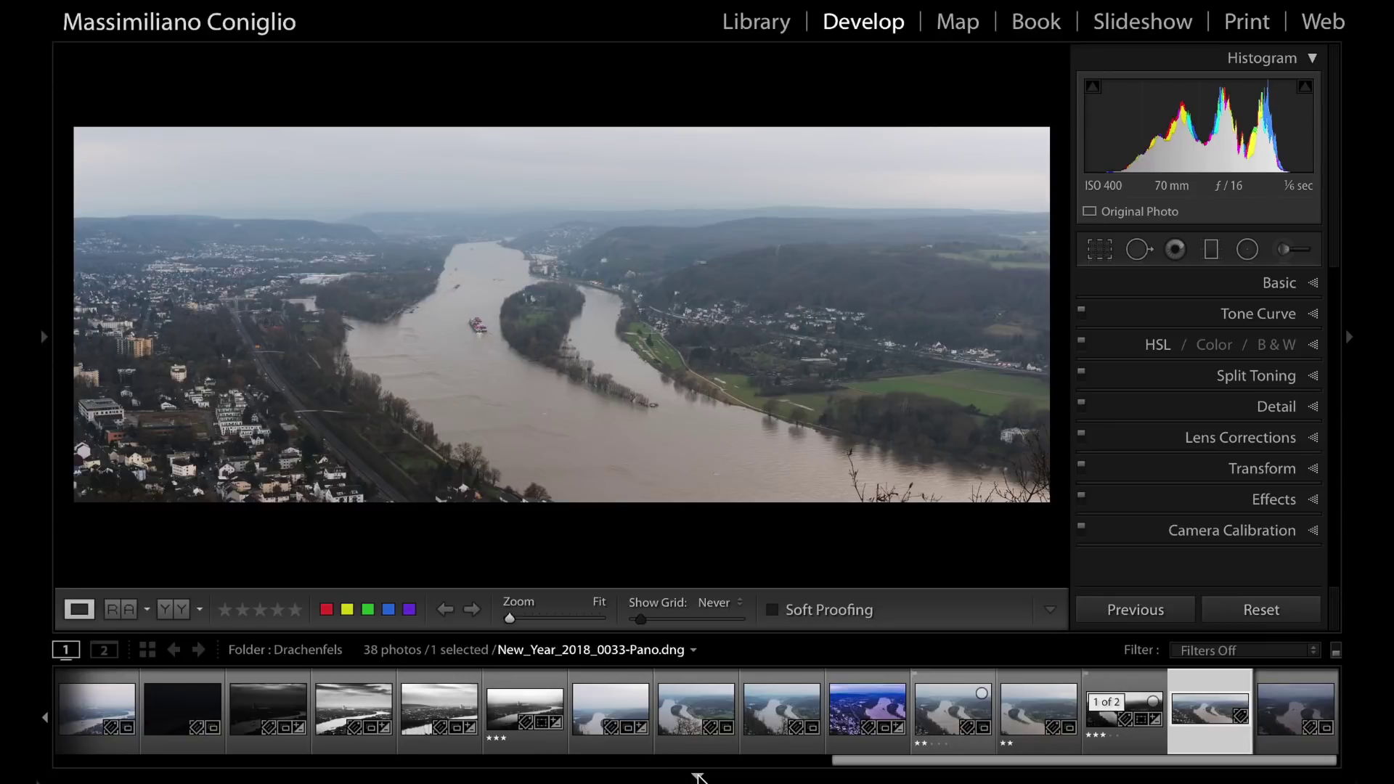
Hide the filmstrip and convert the stitched panorama to black and white.
{"action": "left_click", "coordinate": [699, 777]}
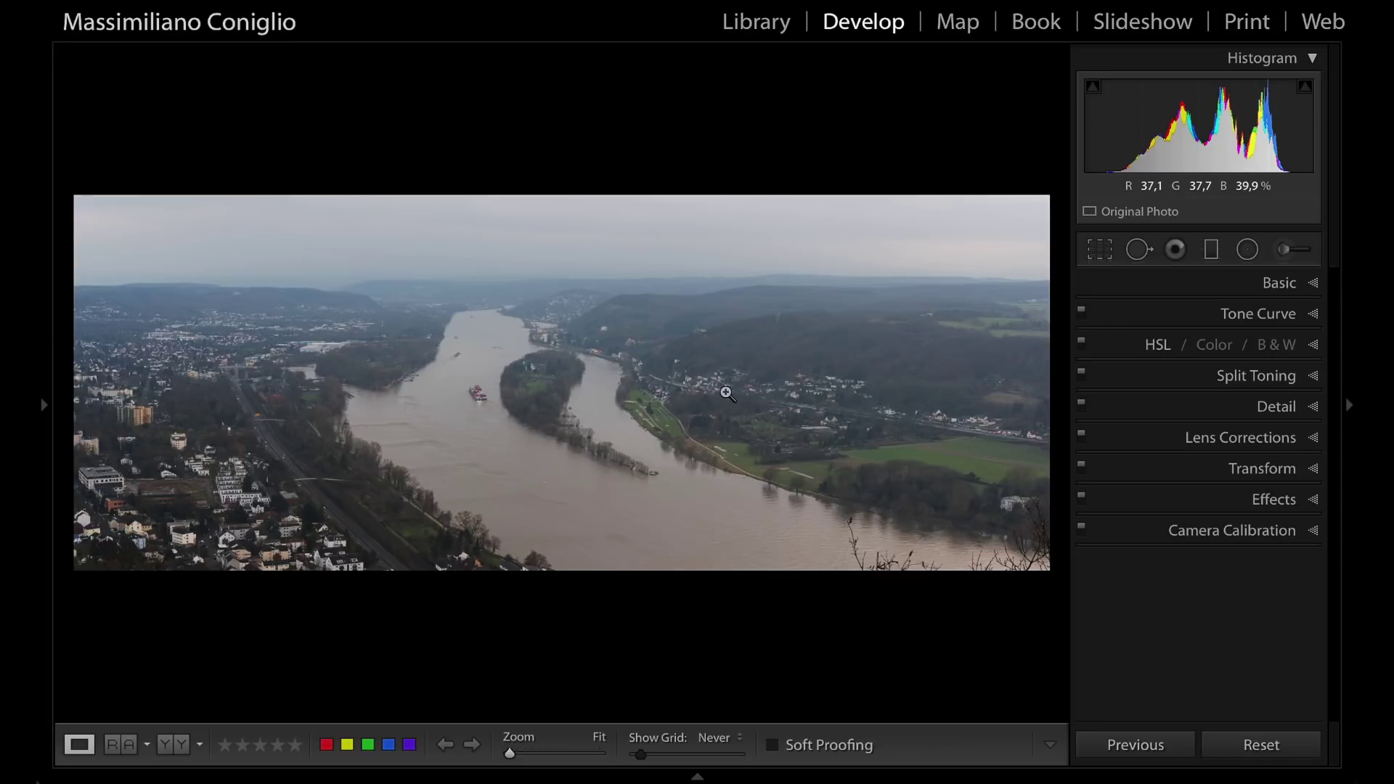
{"action": "left_click", "coordinate": [1303, 284]}
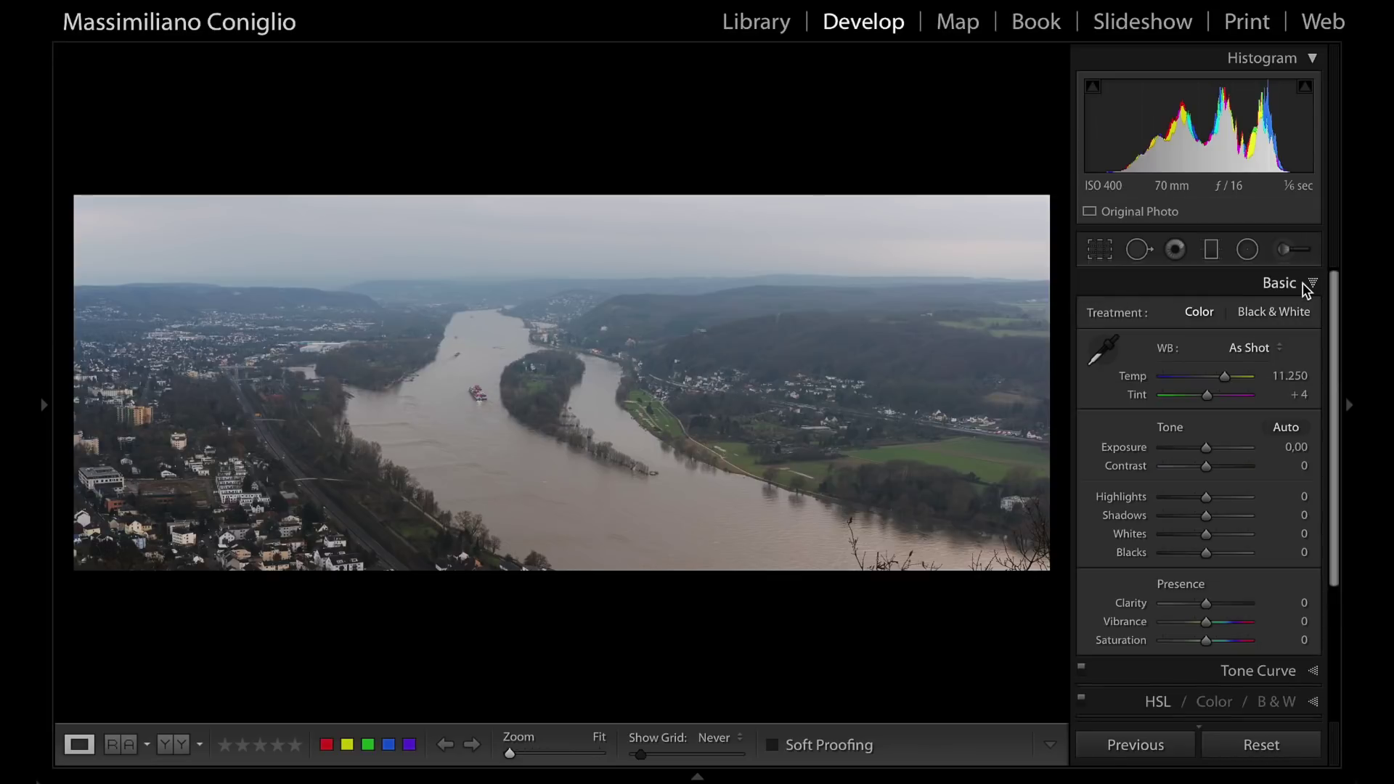
{"action": "left_click", "coordinate": [1282, 315]}
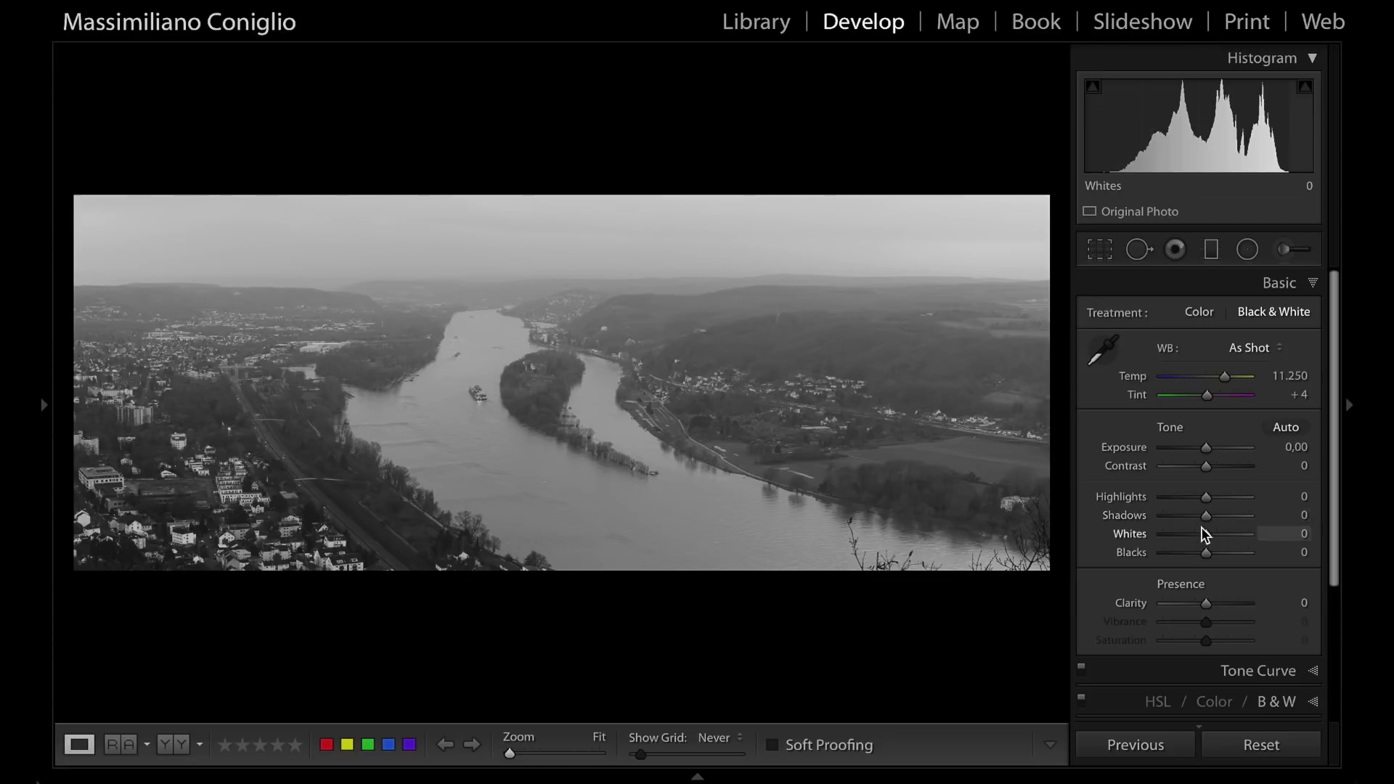
Set the panorama's Shadows to +41, Highlights to −94 and Contrast to +60.
{"action": "left_click_drag", "start_coordinate": [1206, 516], "coordinate": [1223, 516]}
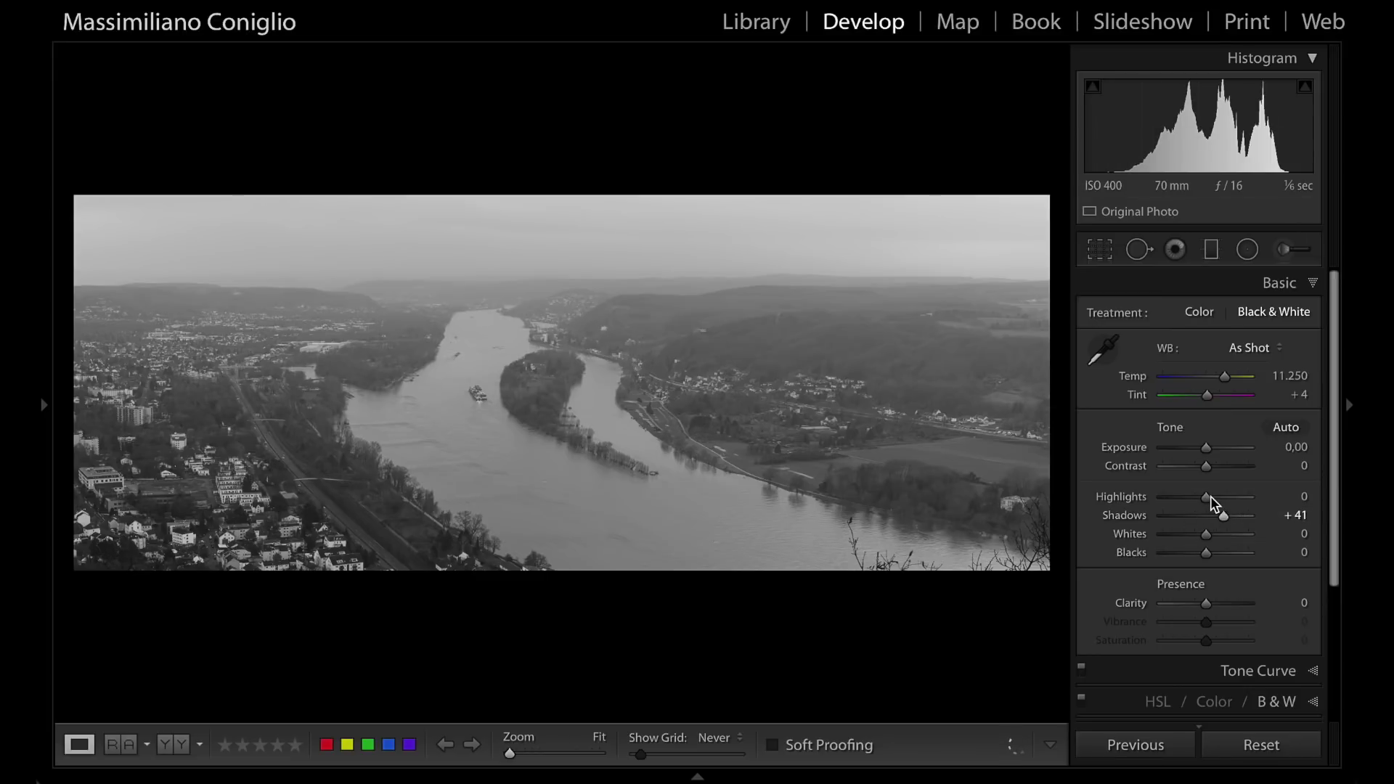
{"action": "left_click_drag", "start_coordinate": [1206, 498], "coordinate": [1217, 470]}
{"action": "left_click_drag", "start_coordinate": [1219, 468], "coordinate": [1229, 467]}
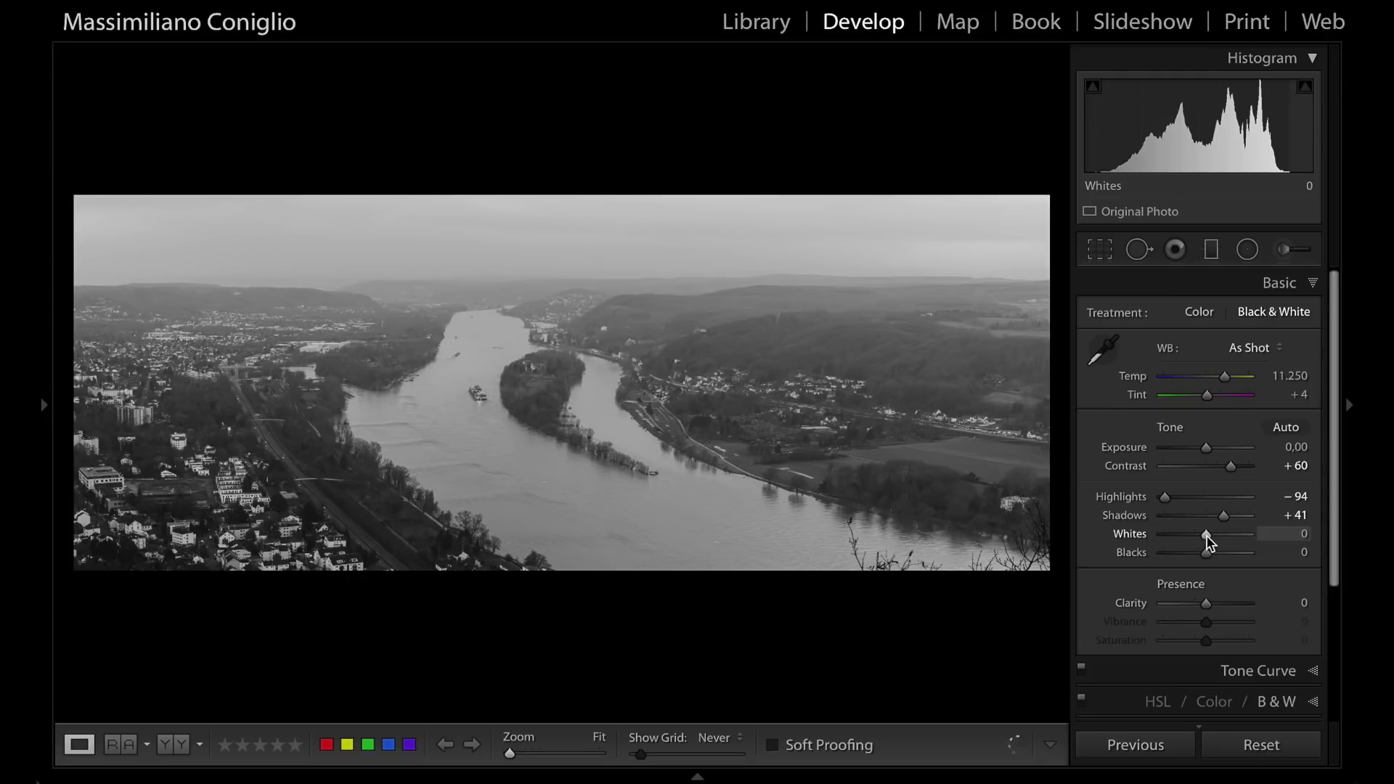
Set the panorama's Whites to +55, Blacks to −66 and Clarity to +39.
{"action": "key", "text": "alt"}
{"action": "mouse_move", "coordinate": [1206, 534]}
{"action": "left_mouse_down"}
{"action": "mouse_move", "coordinate": [1238, 537]}
{"action": "mouse_move", "coordinate": [1177, 552]}
{"action": "mouse_move", "coordinate": [1227, 535]}
{"action": "left_mouse_up"}
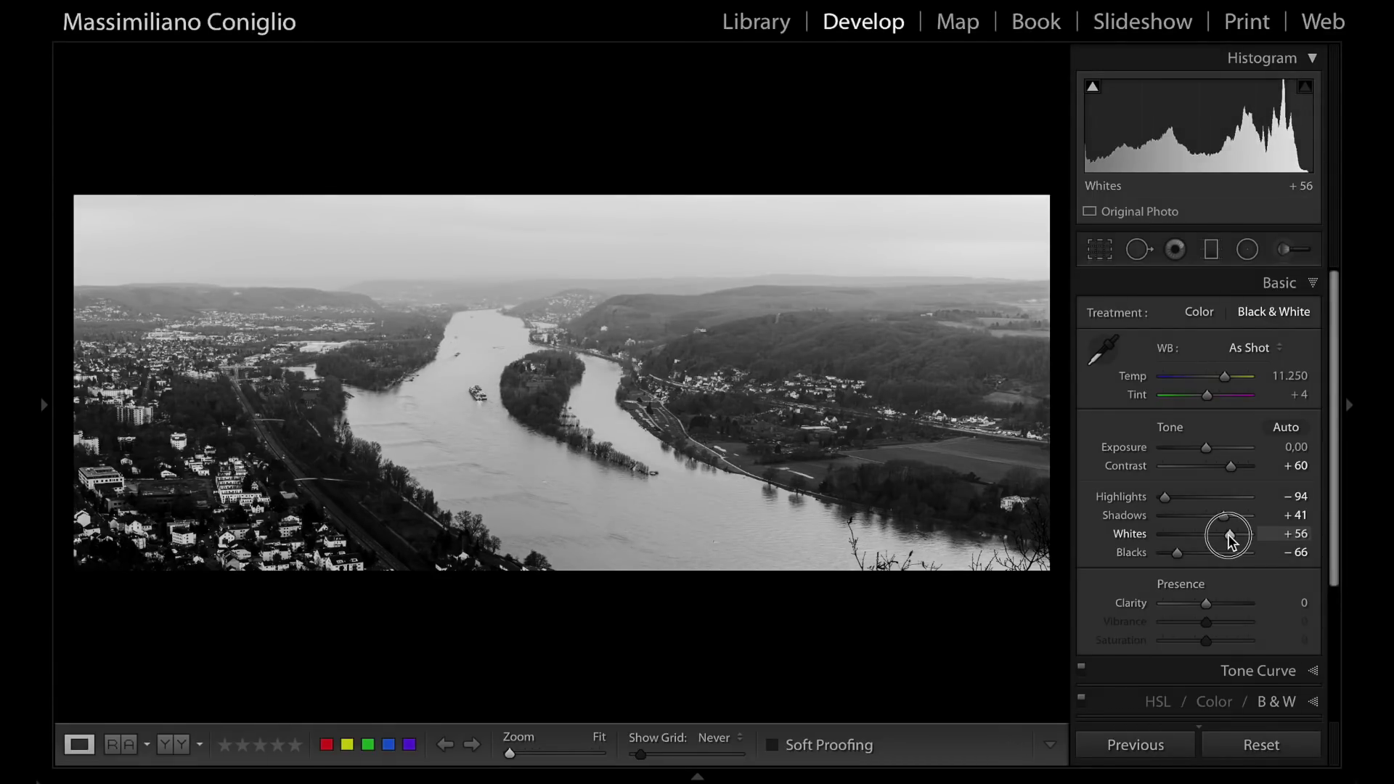
{"action": "left_click_drag", "start_coordinate": [1228, 535], "coordinate": [1227, 534]}
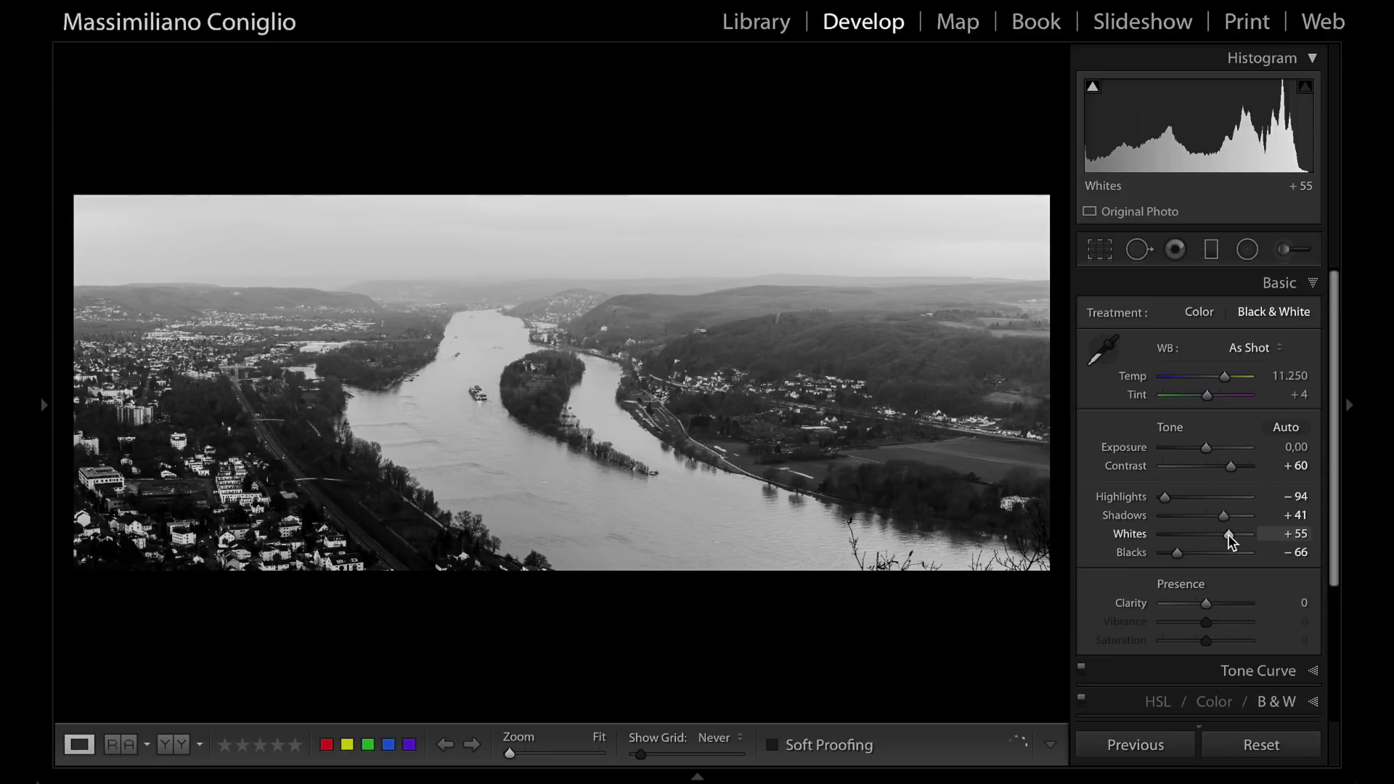
{"action": "left_click_drag", "start_coordinate": [1206, 604], "coordinate": [1222, 603]}
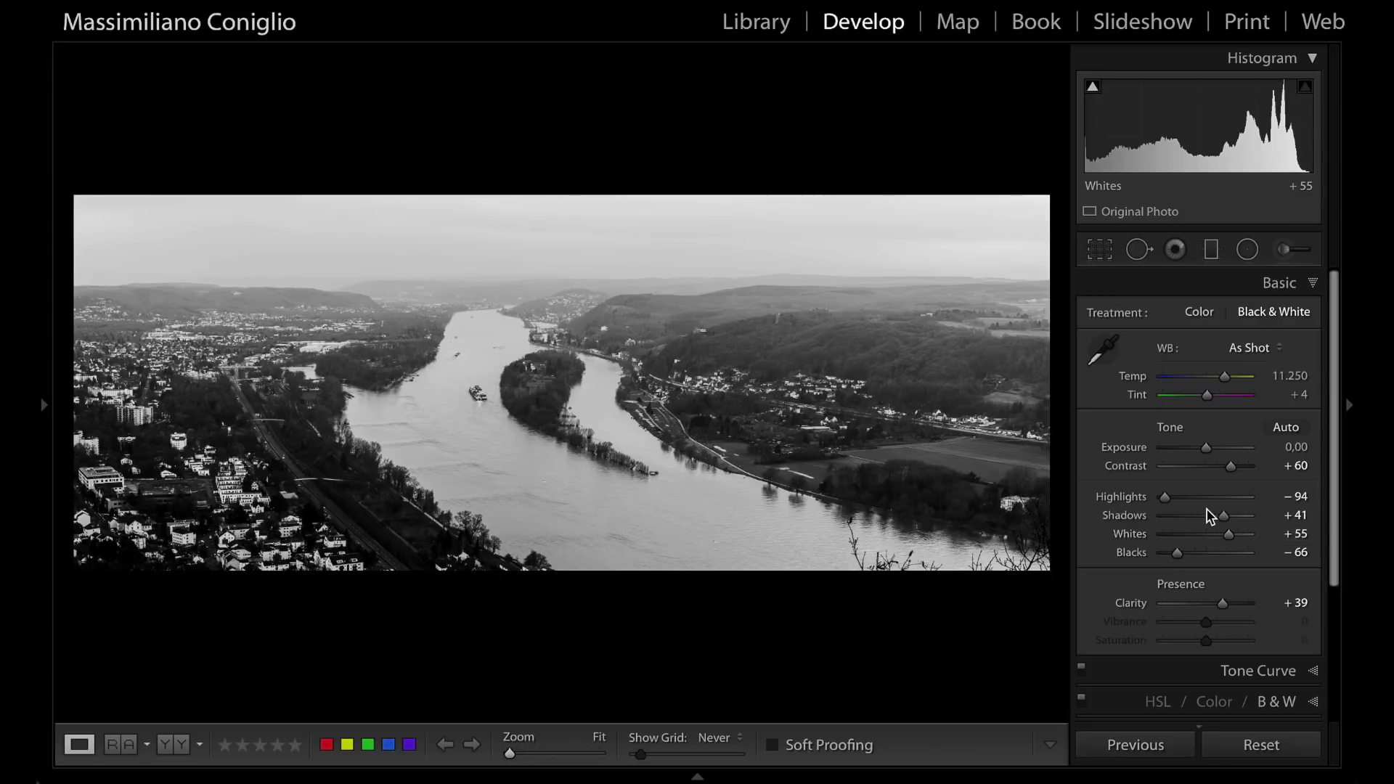
{"action": "left_click", "coordinate": [1318, 282]}
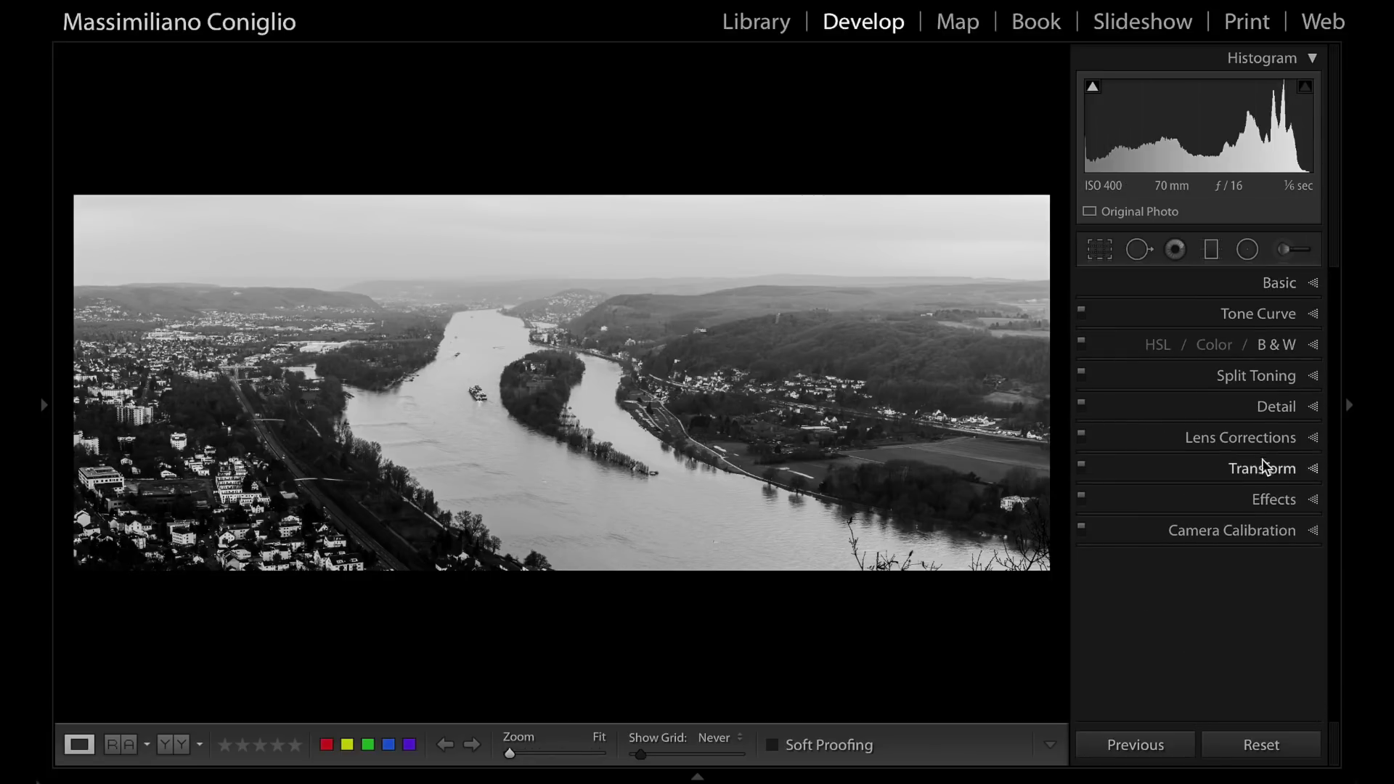
Remove chromatic aberration and enable lens profile corrections for the panorama.
{"action": "left_click", "coordinate": [1270, 436]}
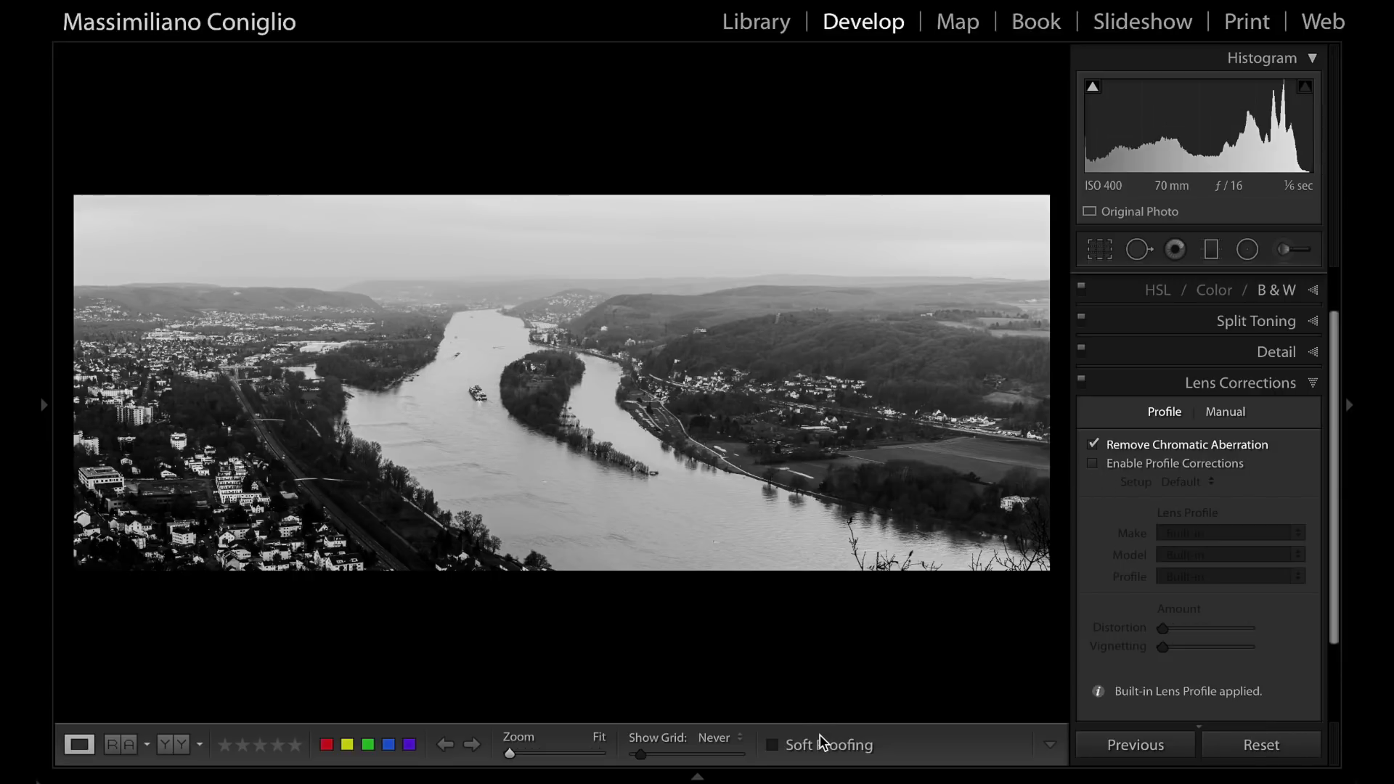
{"action": "left_click", "coordinate": [1095, 467]}
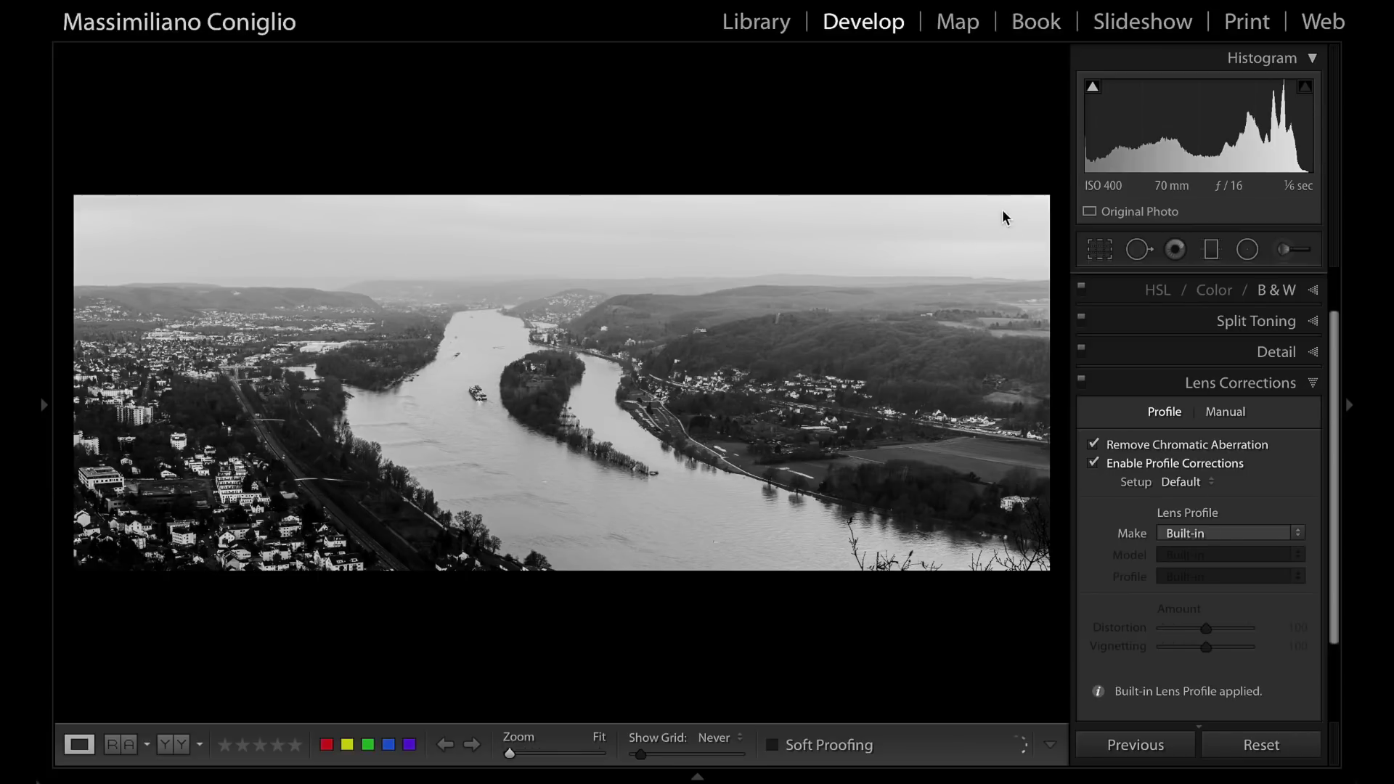
{"action": "left_click", "coordinate": [1313, 389]}
Apply luminance noise reduction of 20 and sharpen the panorama with Amount 80 and Masking 53.
{"action": "left_click", "coordinate": [1306, 408]}
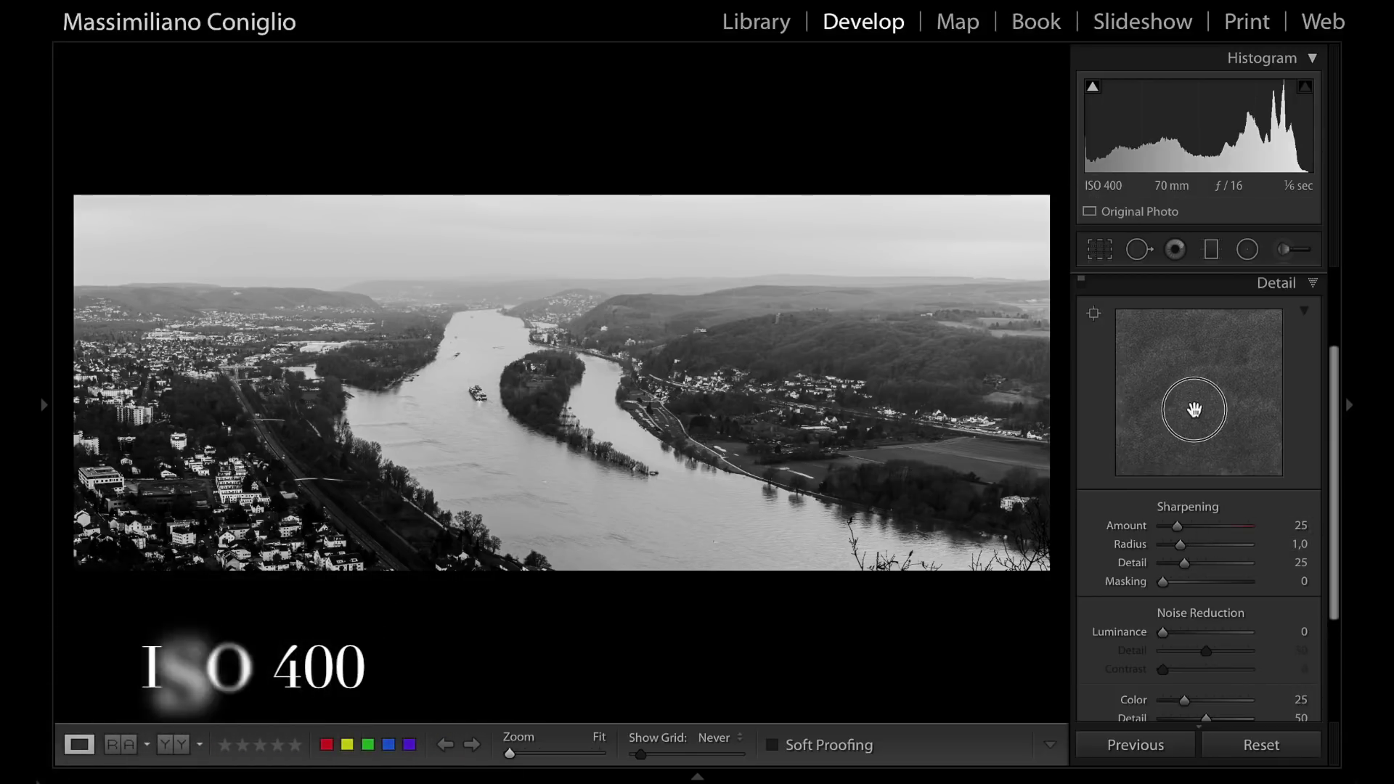
{"action": "left_click_drag", "start_coordinate": [1168, 472], "coordinate": [1261, 408]}
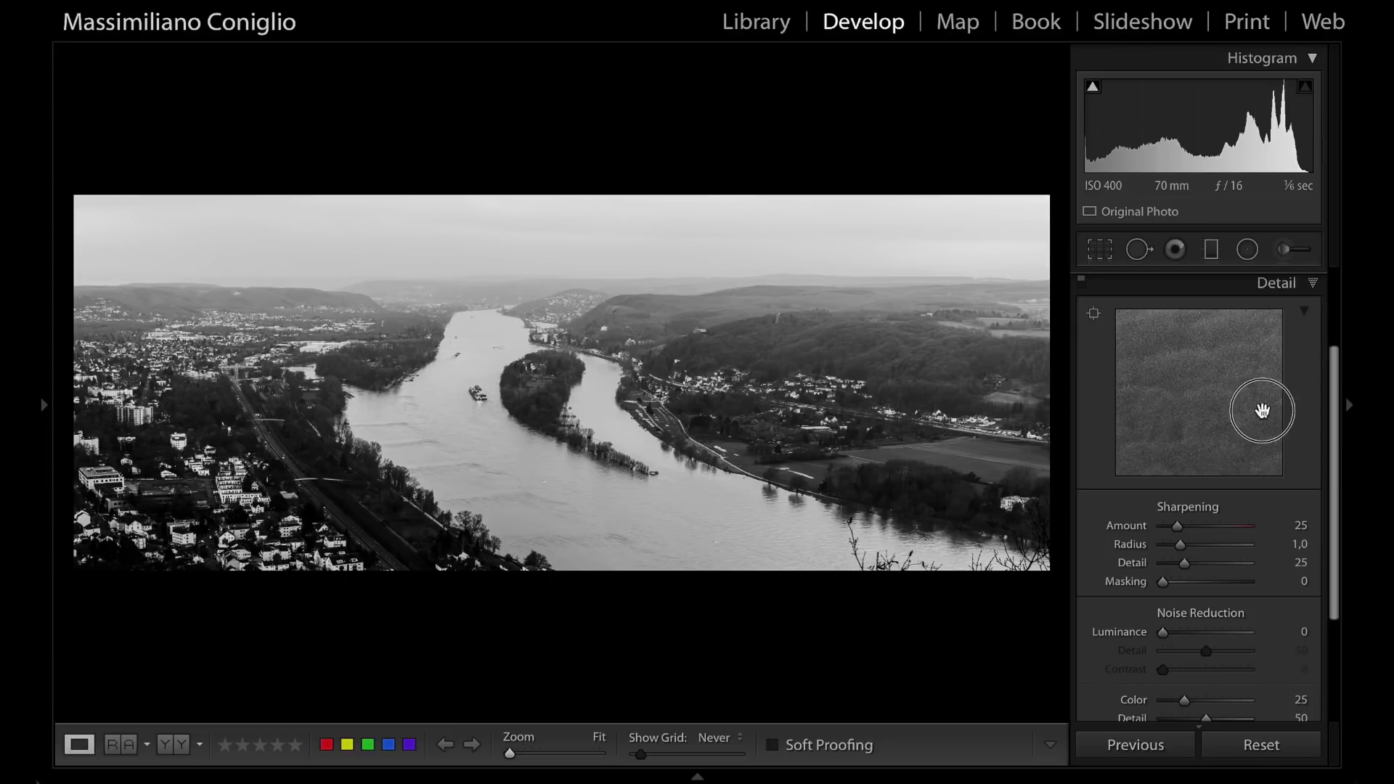
{"action": "left_click_drag", "start_coordinate": [1163, 633], "coordinate": [1181, 633]}
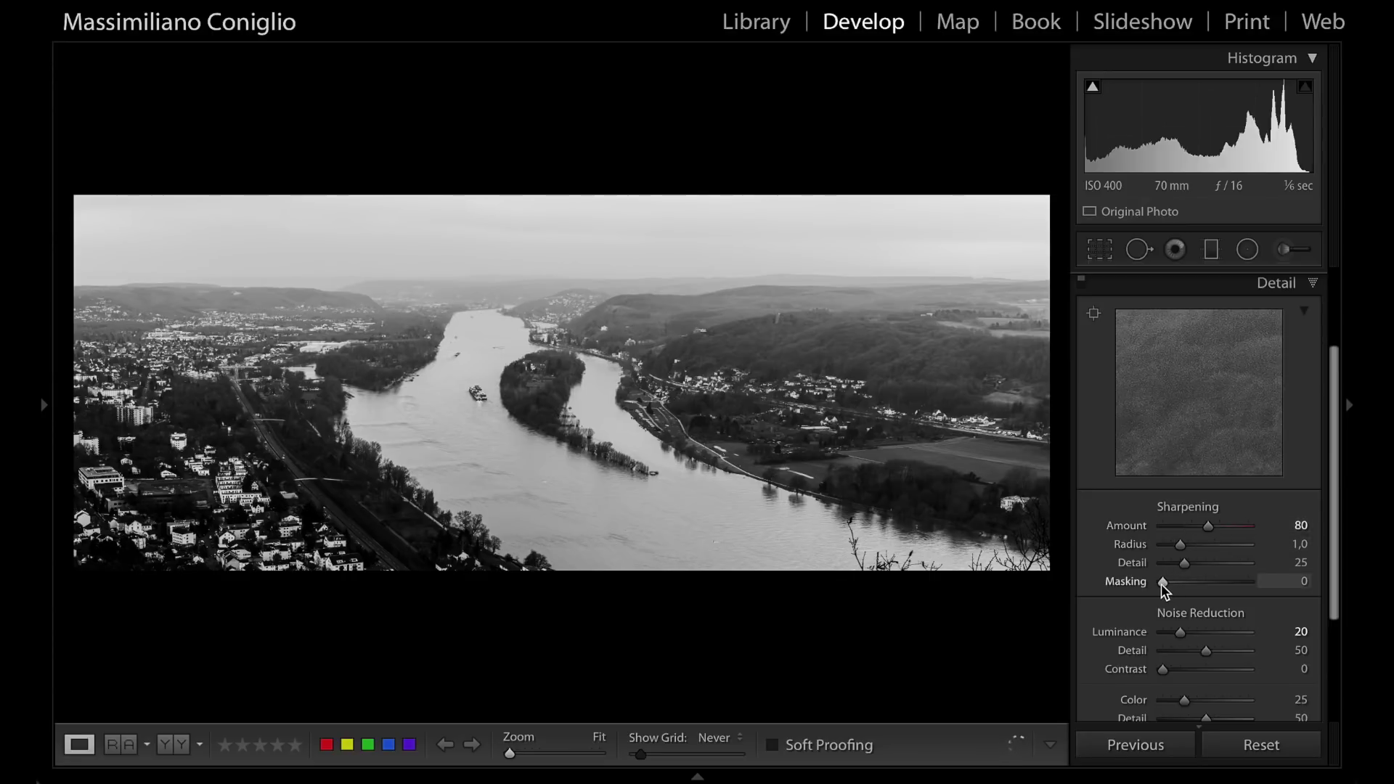
{"action": "left_click_drag", "start_coordinate": [1164, 585], "coordinate": [1209, 587]}
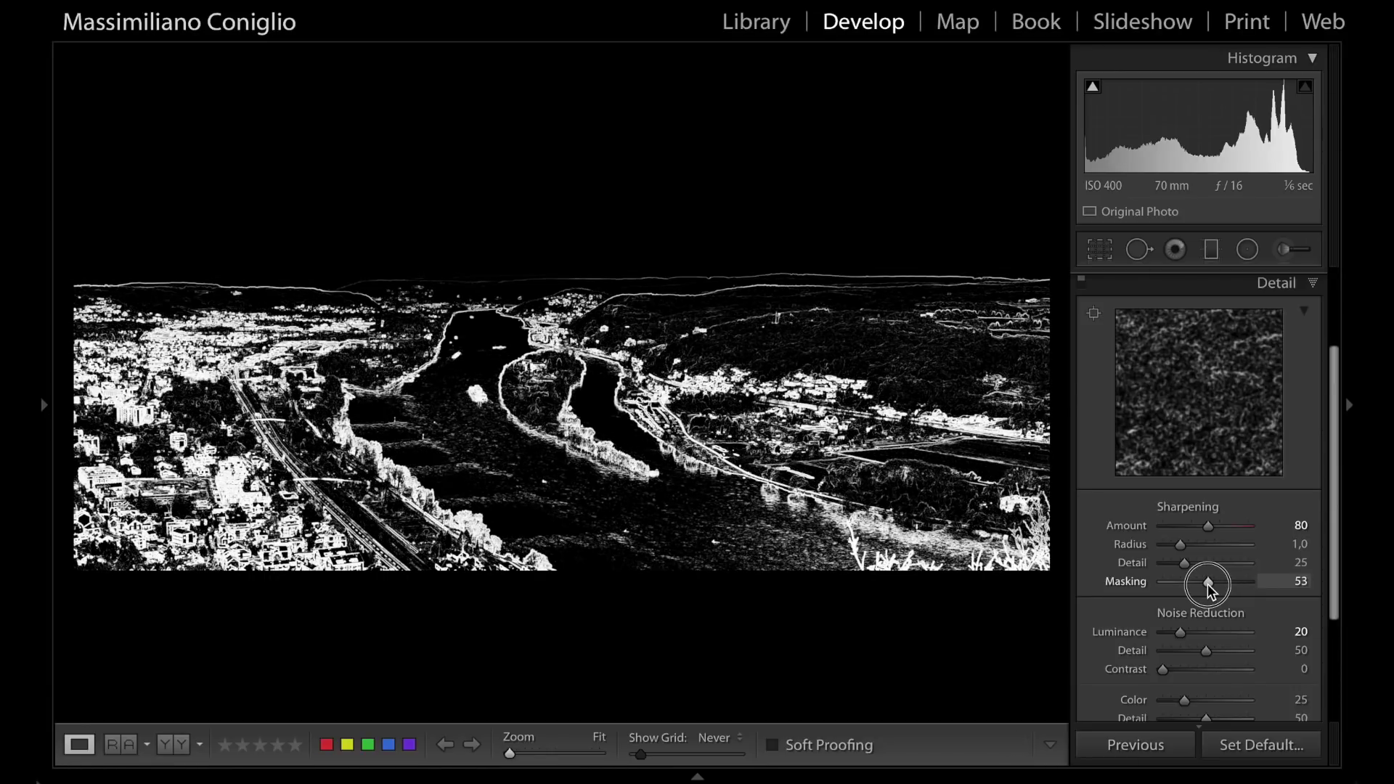
{"action": "left_click_drag", "start_coordinate": [1209, 584], "coordinate": [1208, 584]}
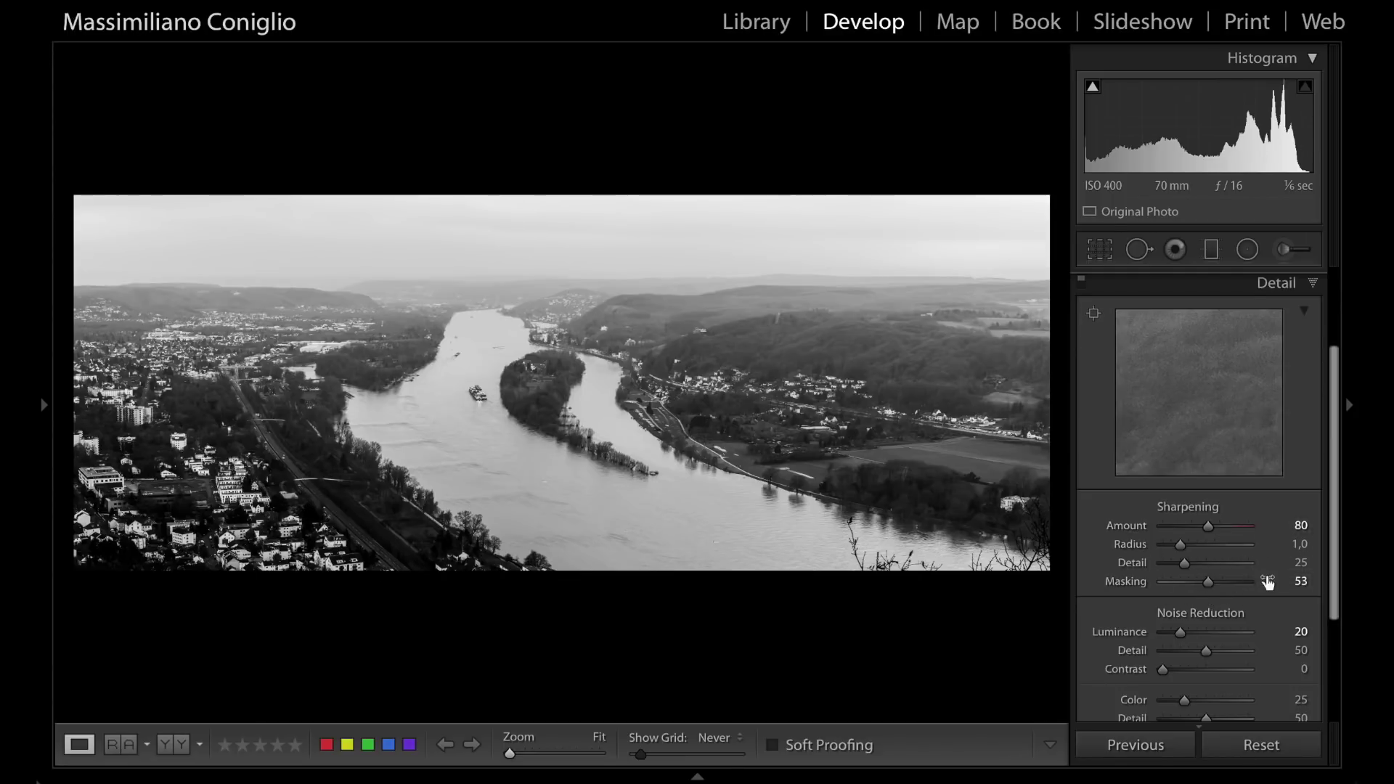
{"action": "left_click", "coordinate": [1313, 282]}
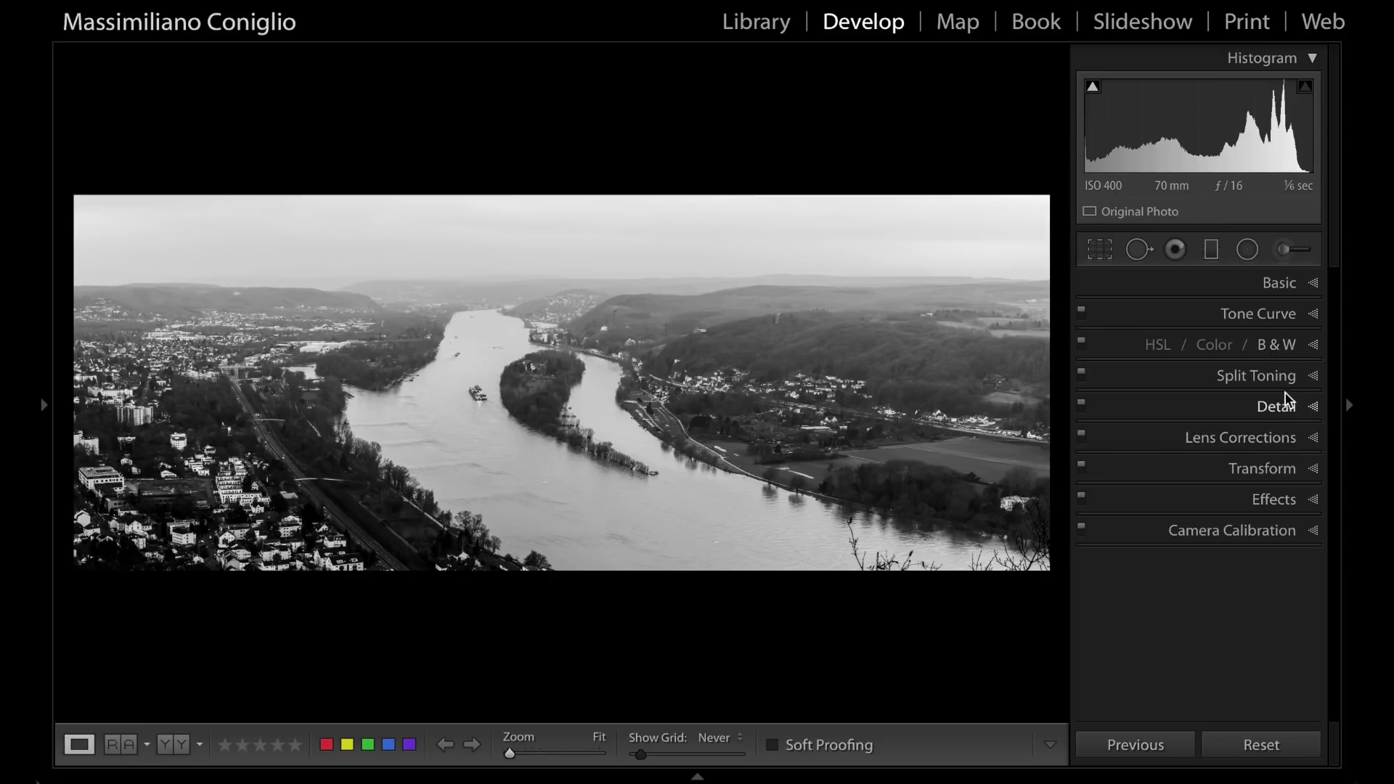
Apply Dehaze to the panorama with an amount of +20.
{"action": "left_click", "coordinate": [1298, 499]}
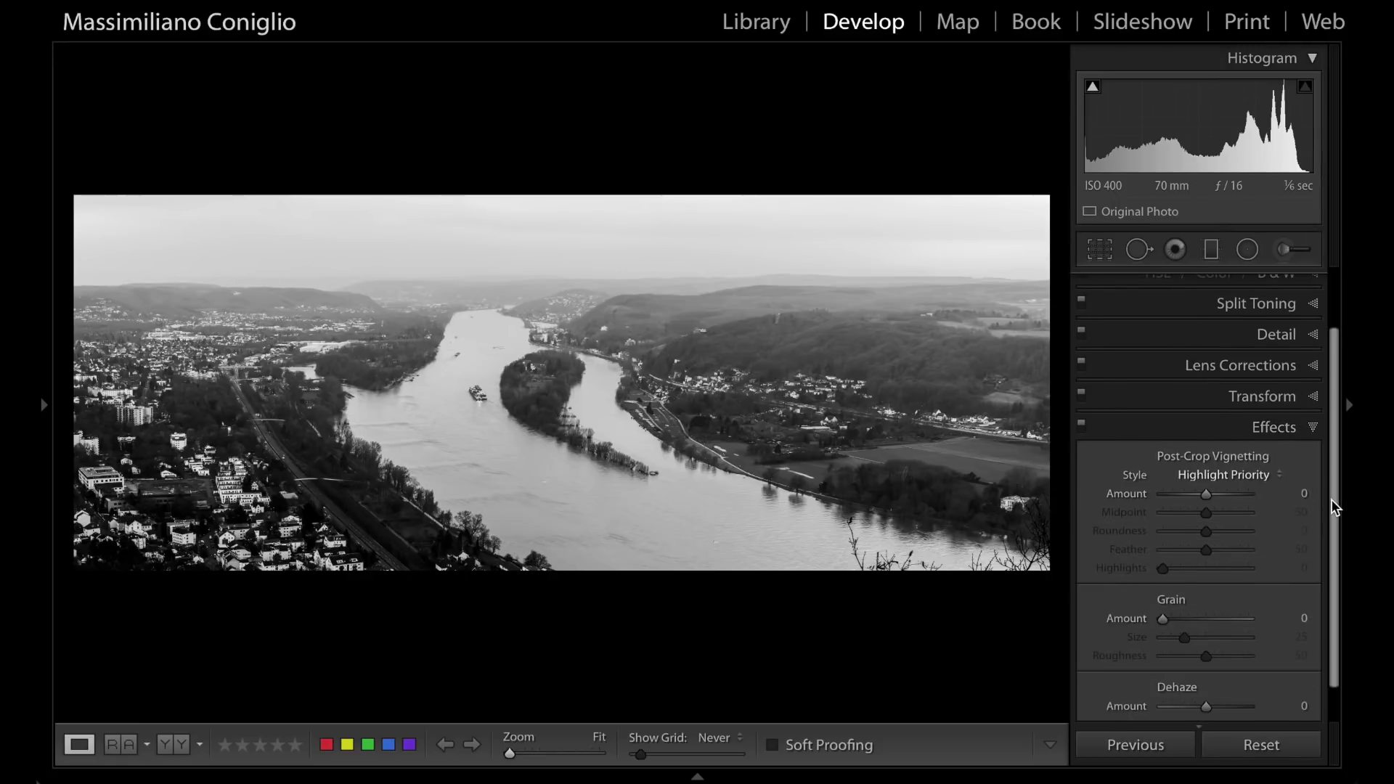
{"action": "left_click_drag", "start_coordinate": [1332, 504], "coordinate": [1332, 569]}
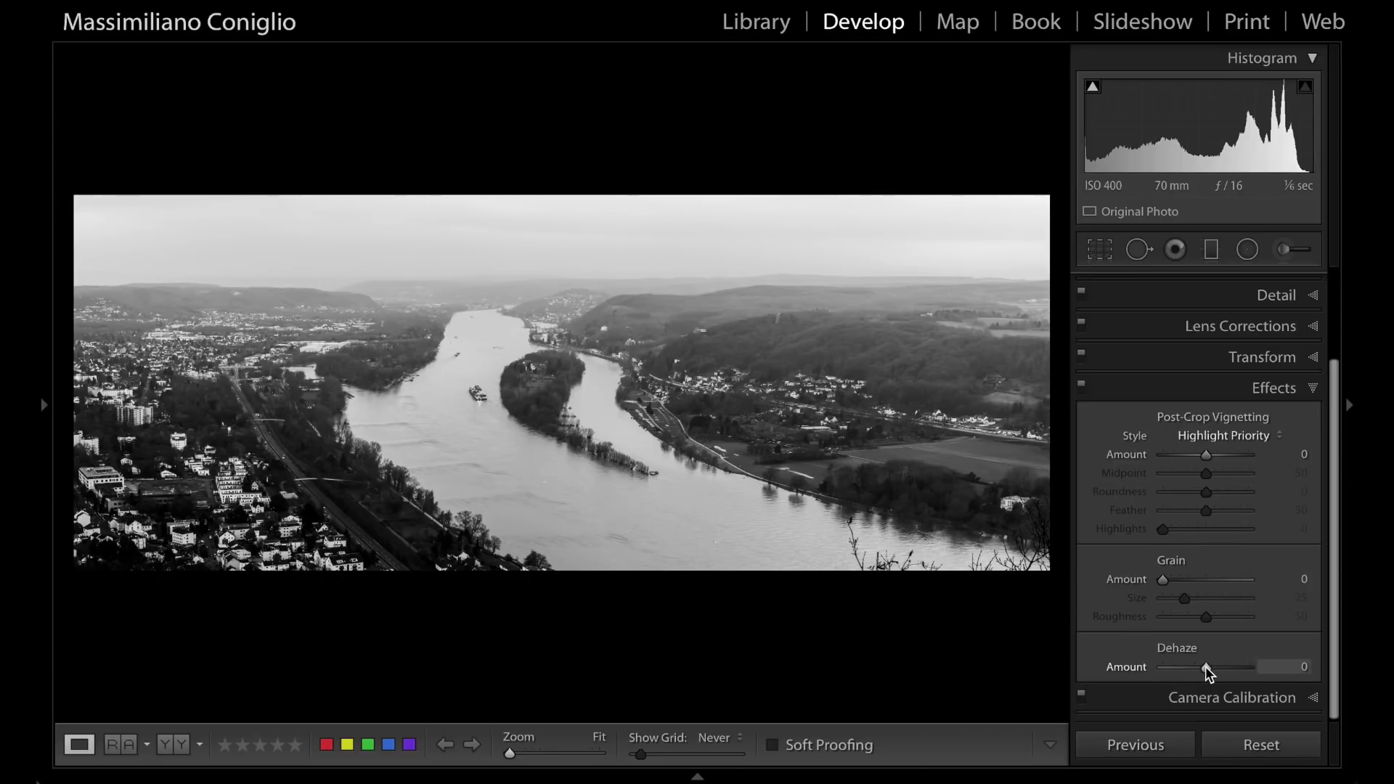
{"action": "left_click_drag", "start_coordinate": [1205, 668], "coordinate": [1216, 664]}
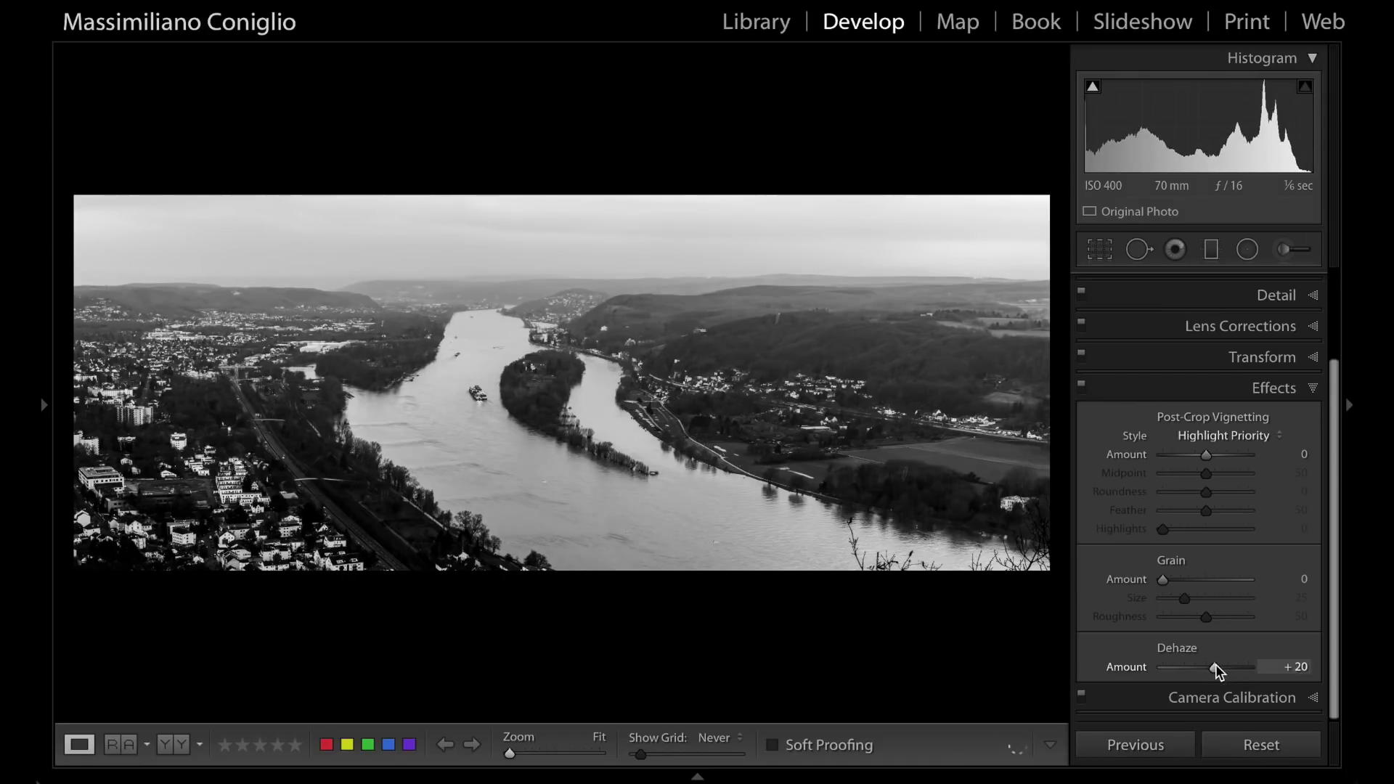
Crop the panorama by trimming a narrow strip off its left edge, keeping the full height.
{"action": "left_click", "coordinate": [1318, 386]}
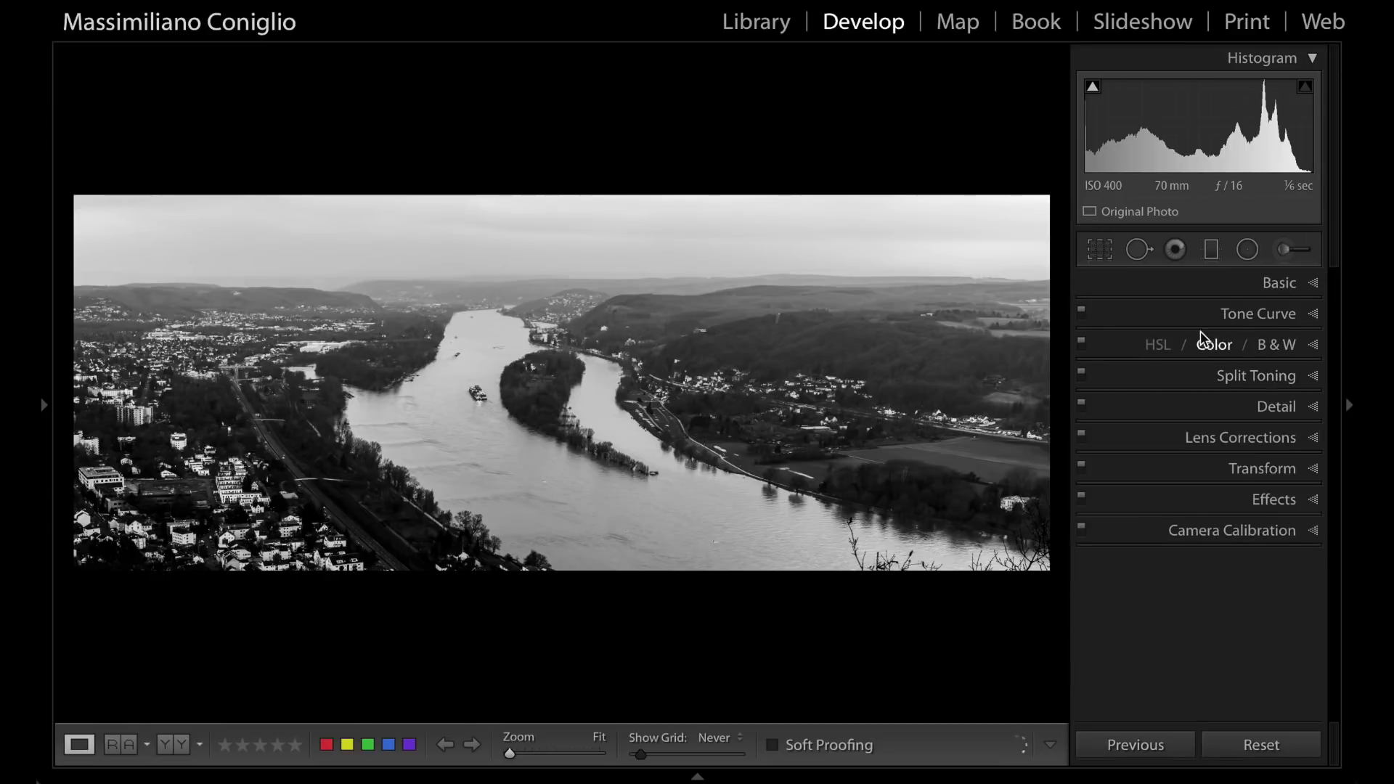
{"action": "left_click", "coordinate": [1104, 257]}
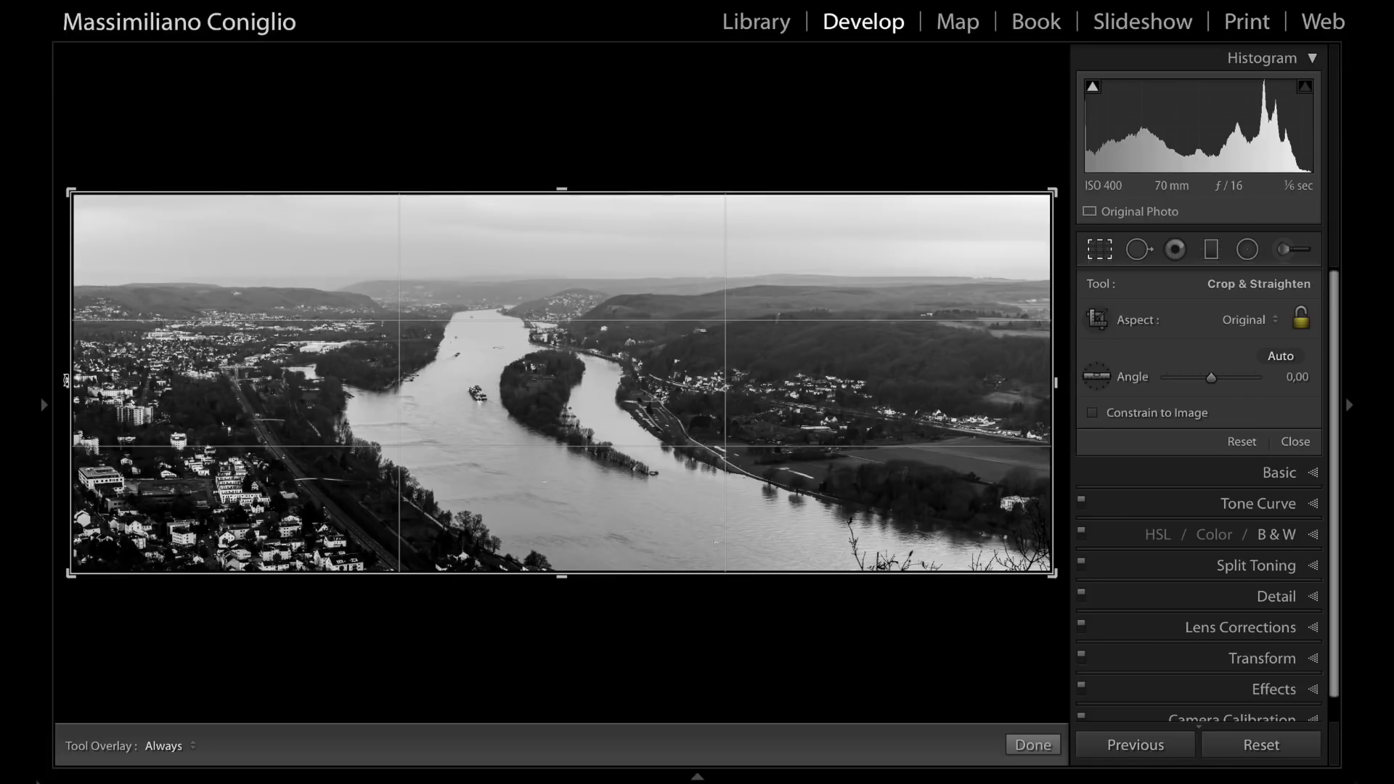
{"action": "left_click_drag", "start_coordinate": [71, 382], "coordinate": [122, 385]}
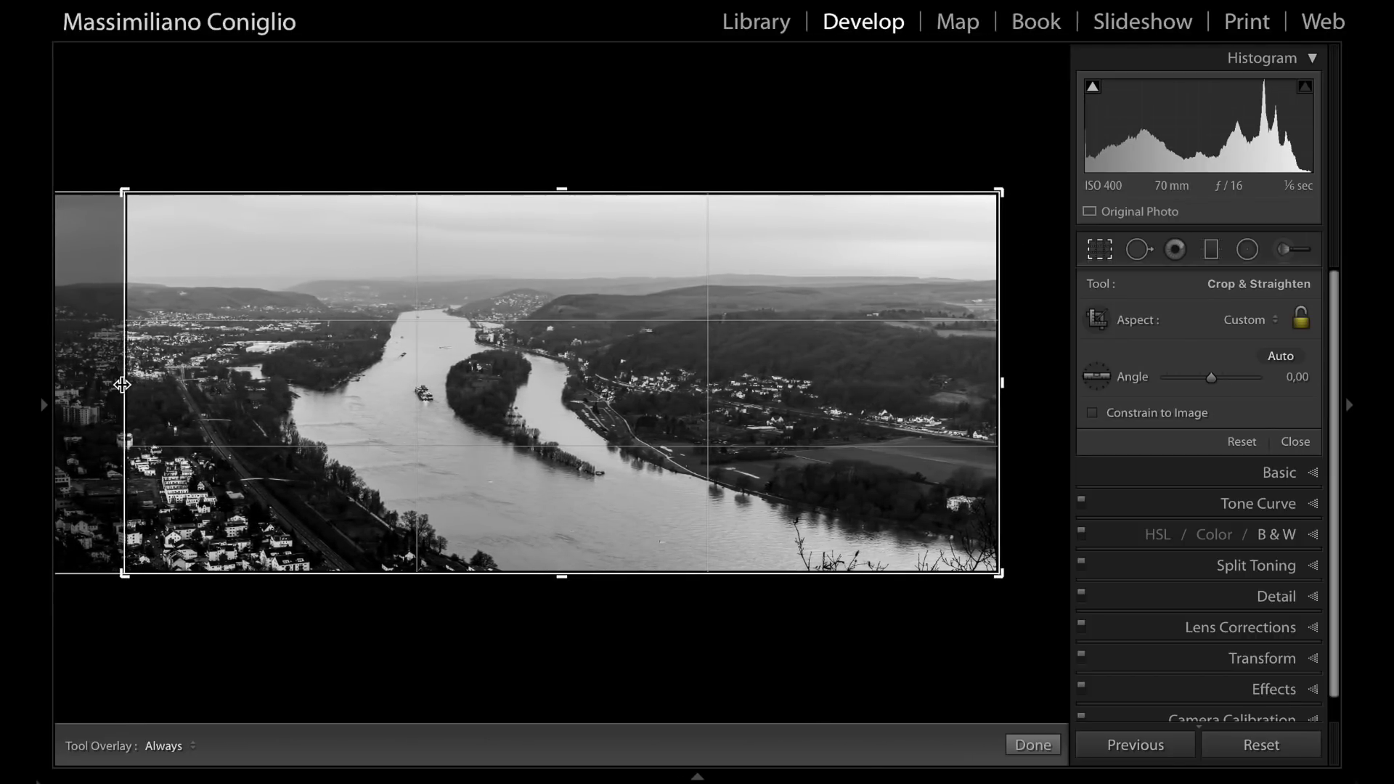
{"action": "left_click", "coordinate": [1038, 748]}
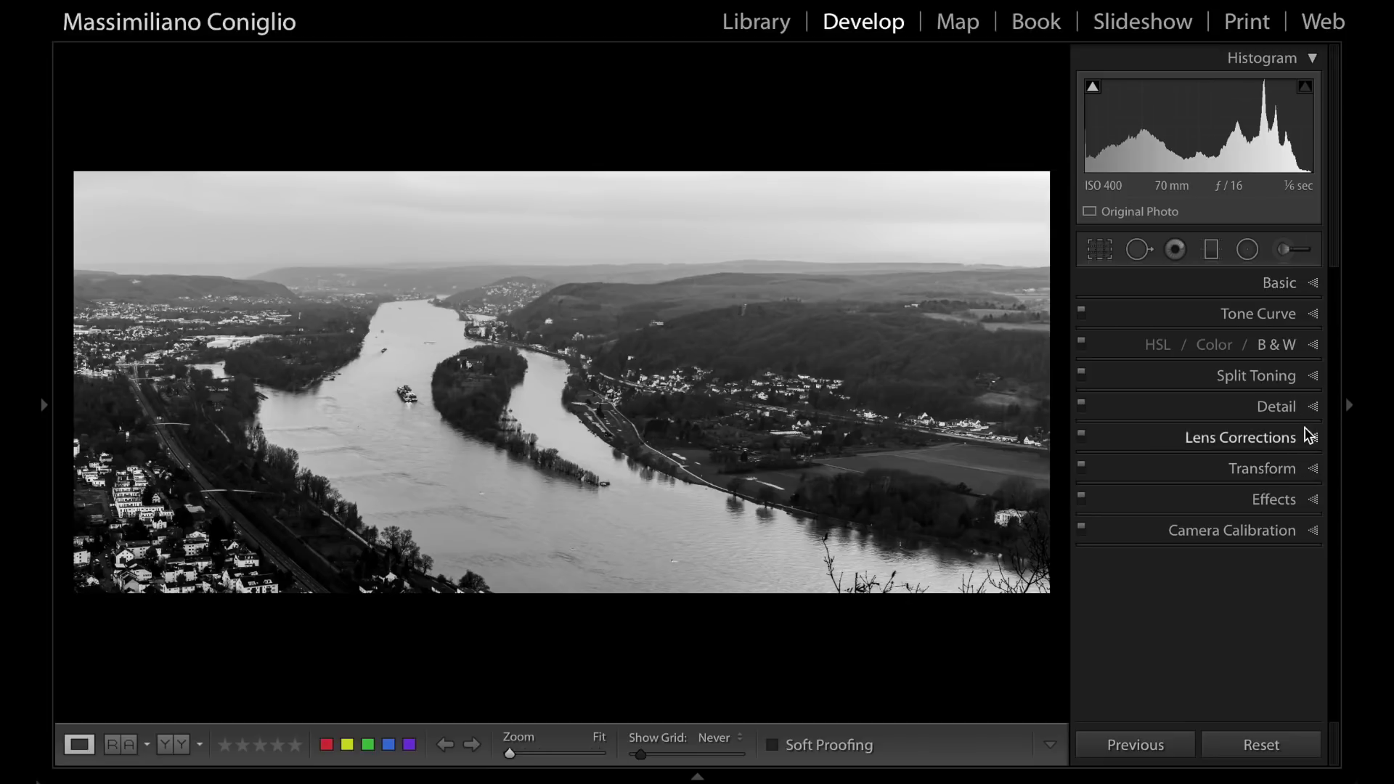
Add a Highlight Priority post-crop vignette to the panorama with an Amount of −6.
{"action": "left_click", "coordinate": [1305, 499]}
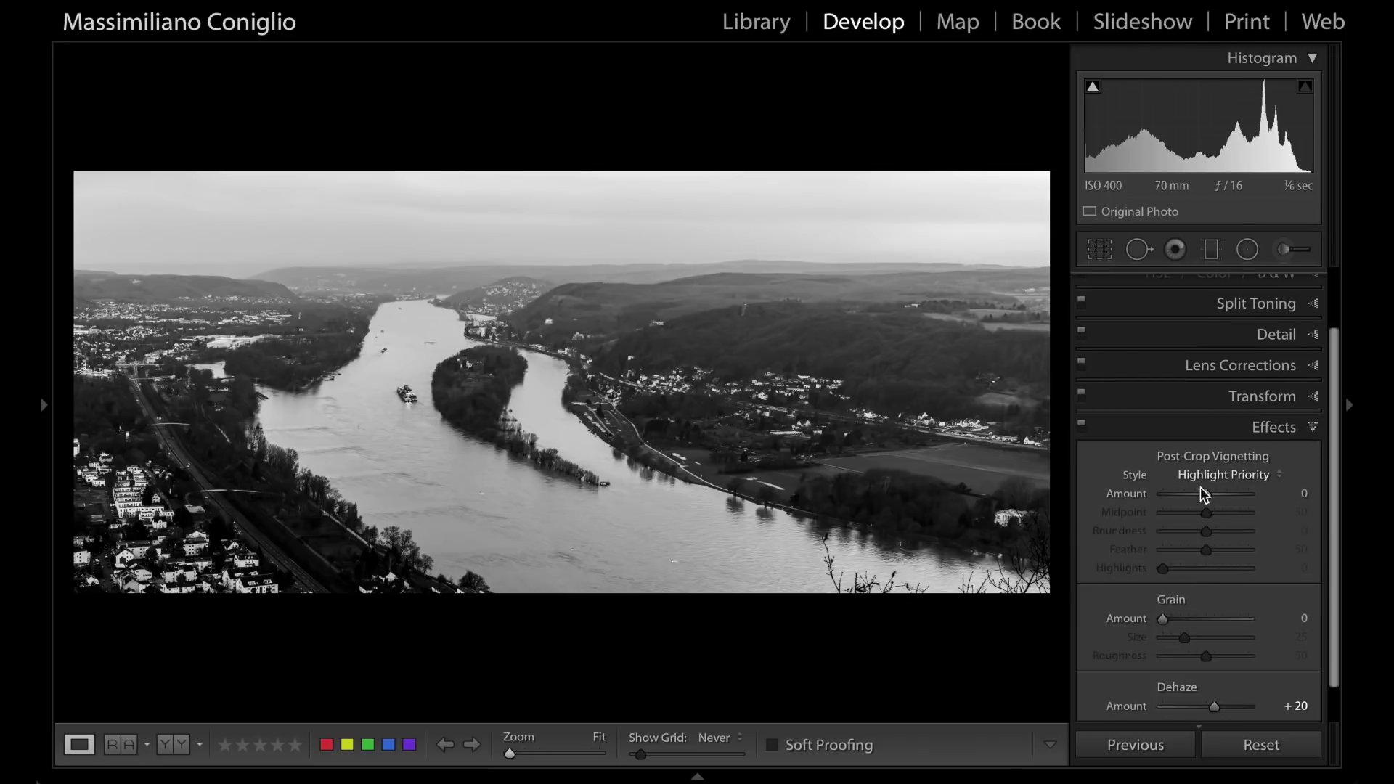
{"action": "left_click_drag", "start_coordinate": [1205, 494], "coordinate": [1204, 495]}
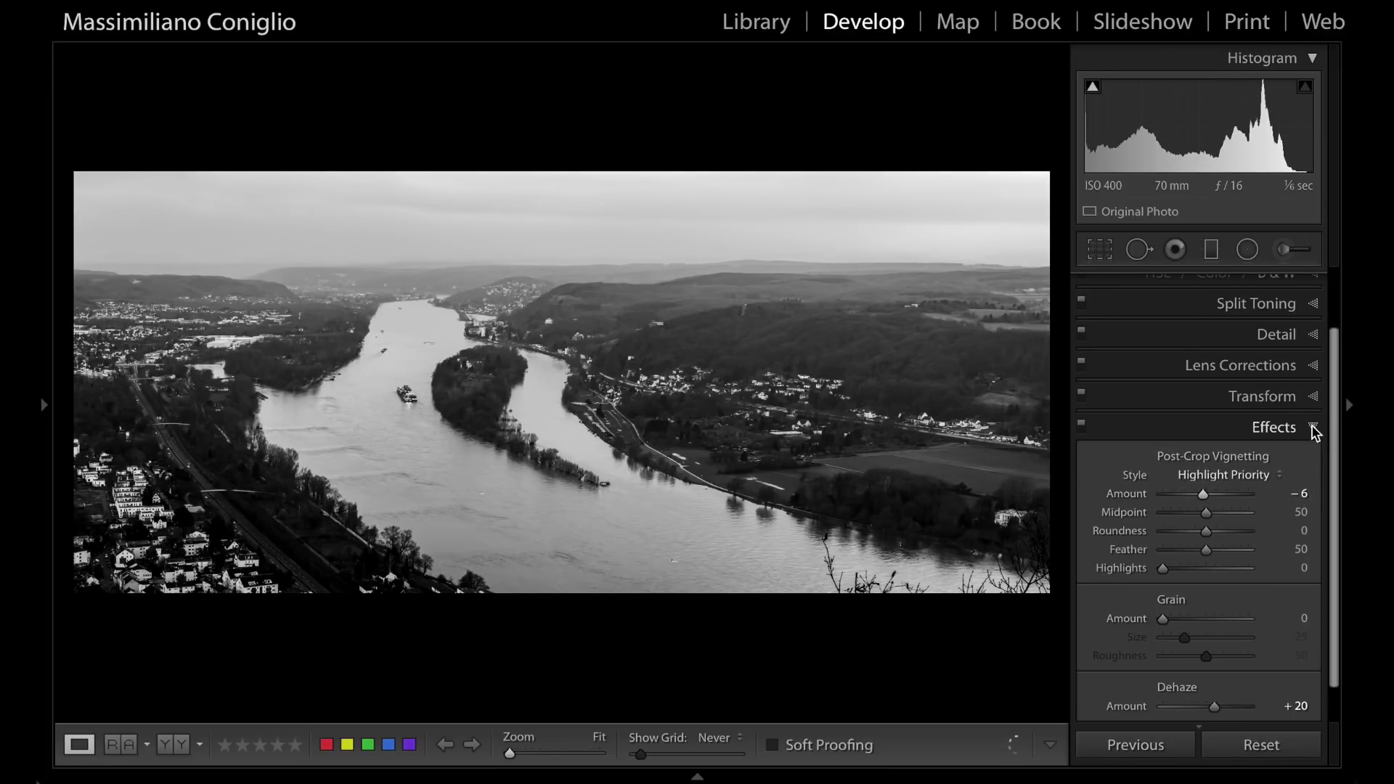
{"action": "left_click", "coordinate": [1315, 430]}
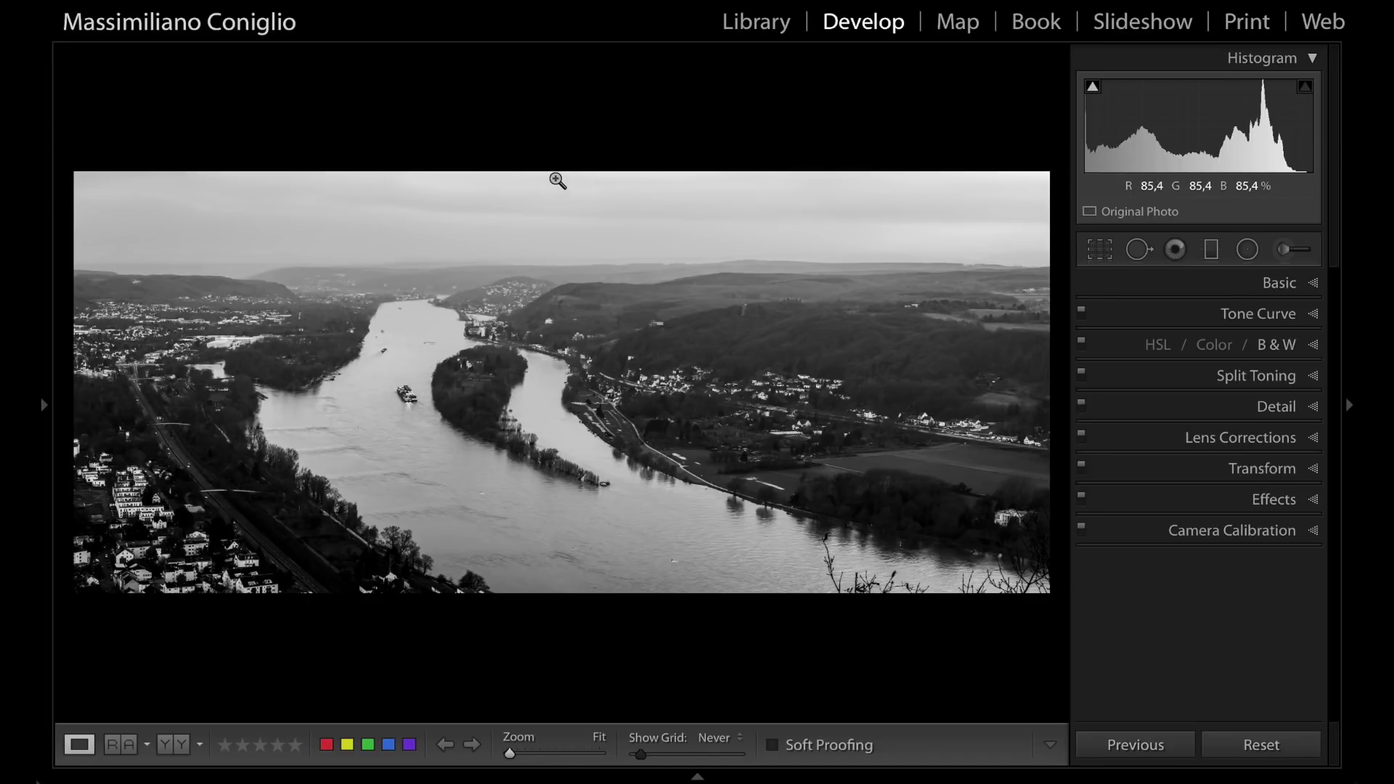
Add a graduated filter with reset effect values from above the sky down to mid-image, set its Exposure to 0.40, and review the enlarged photo.
{"action": "left_click", "coordinate": [1213, 251]}
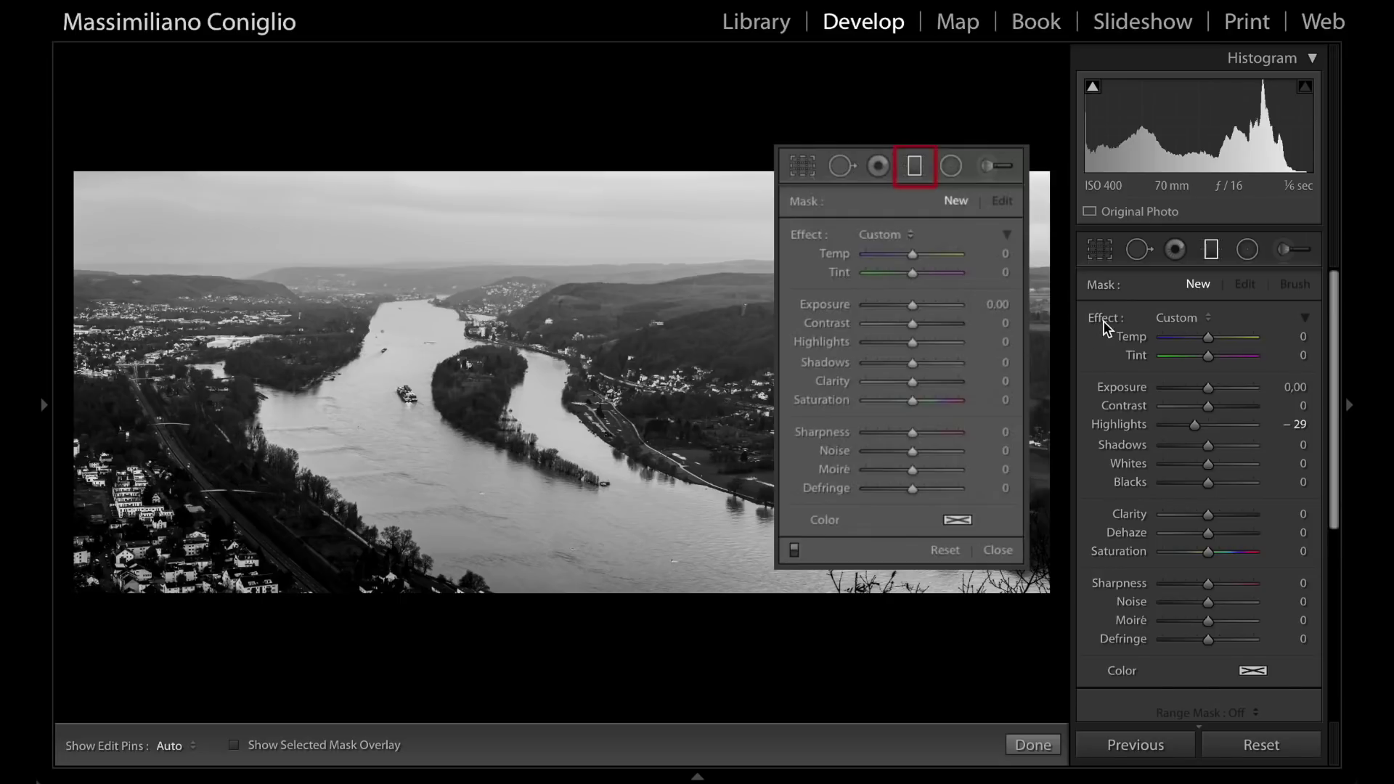
{"action": "double_click", "coordinate": [1111, 321]}
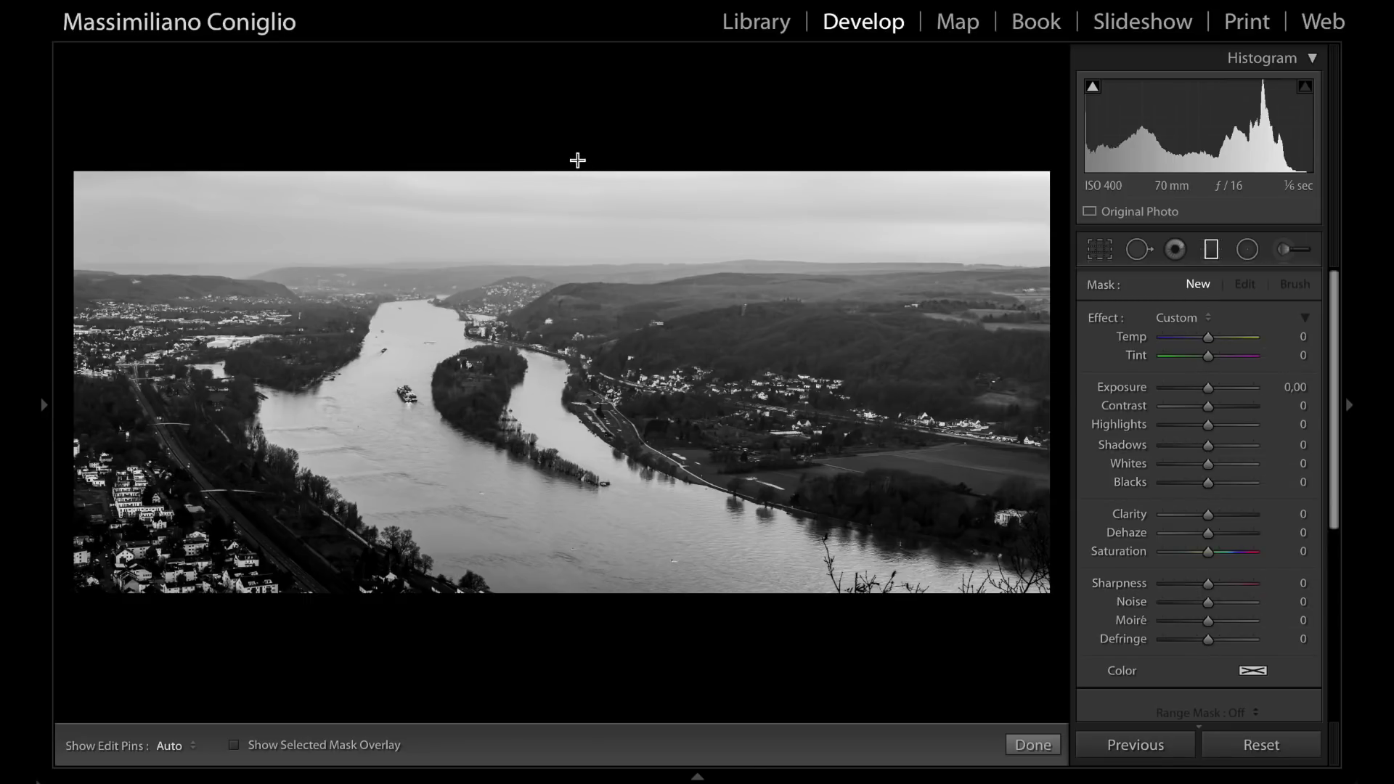
{"action": "left_click_drag", "start_coordinate": [576, 159], "coordinate": [588, 375]}
{"action": "left_click_drag", "start_coordinate": [1209, 392], "coordinate": [1214, 394]}
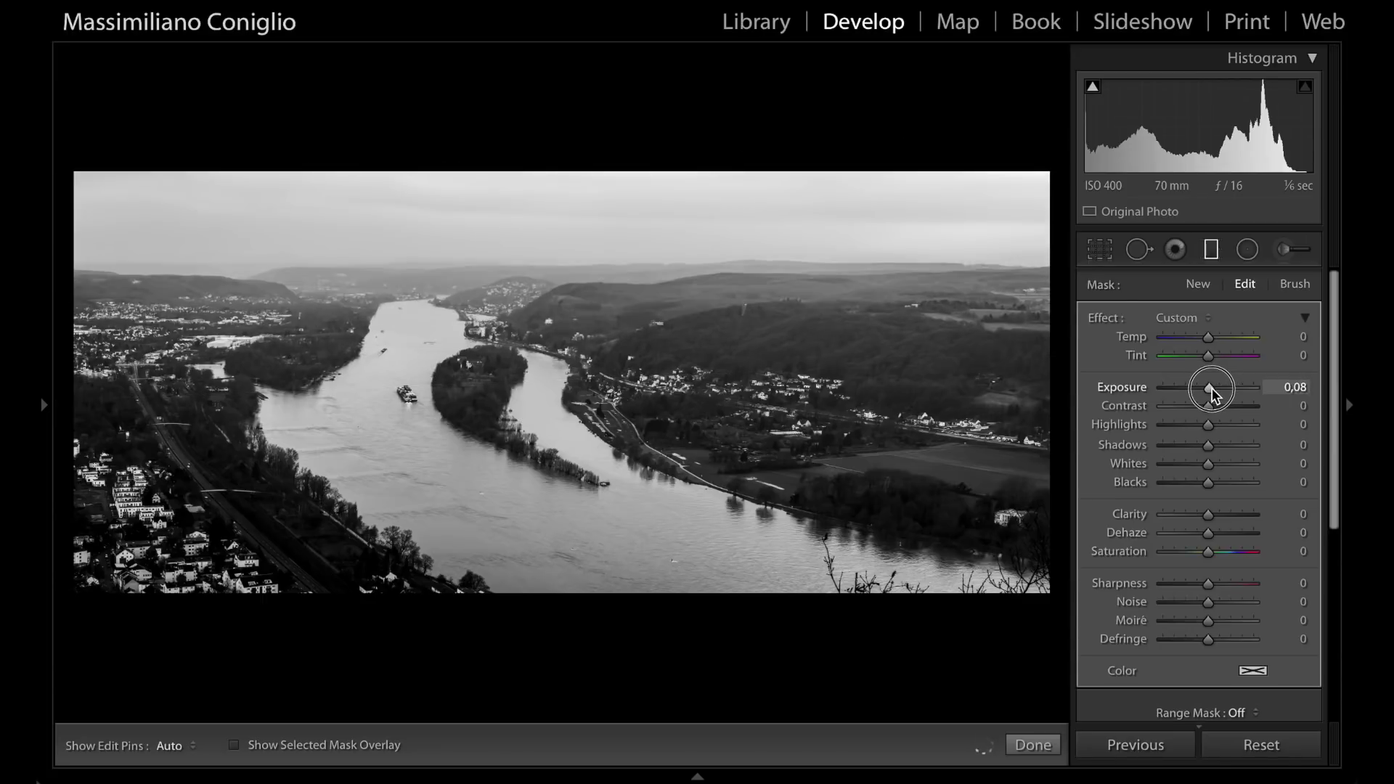
{"action": "left_click_drag", "start_coordinate": [1215, 395], "coordinate": [1213, 395]}
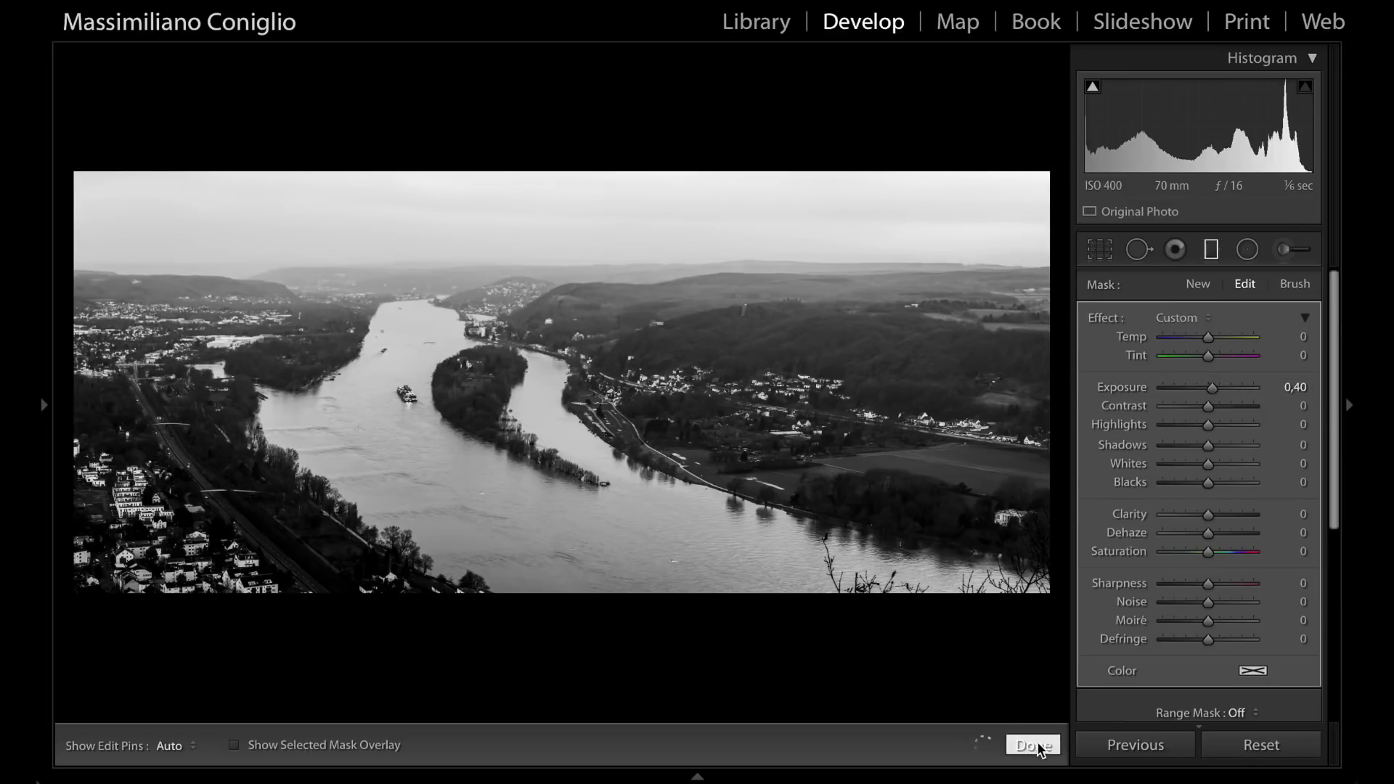
{"action": "left_click", "coordinate": [1031, 746]}
{"action": "left_click", "coordinate": [1348, 405]}
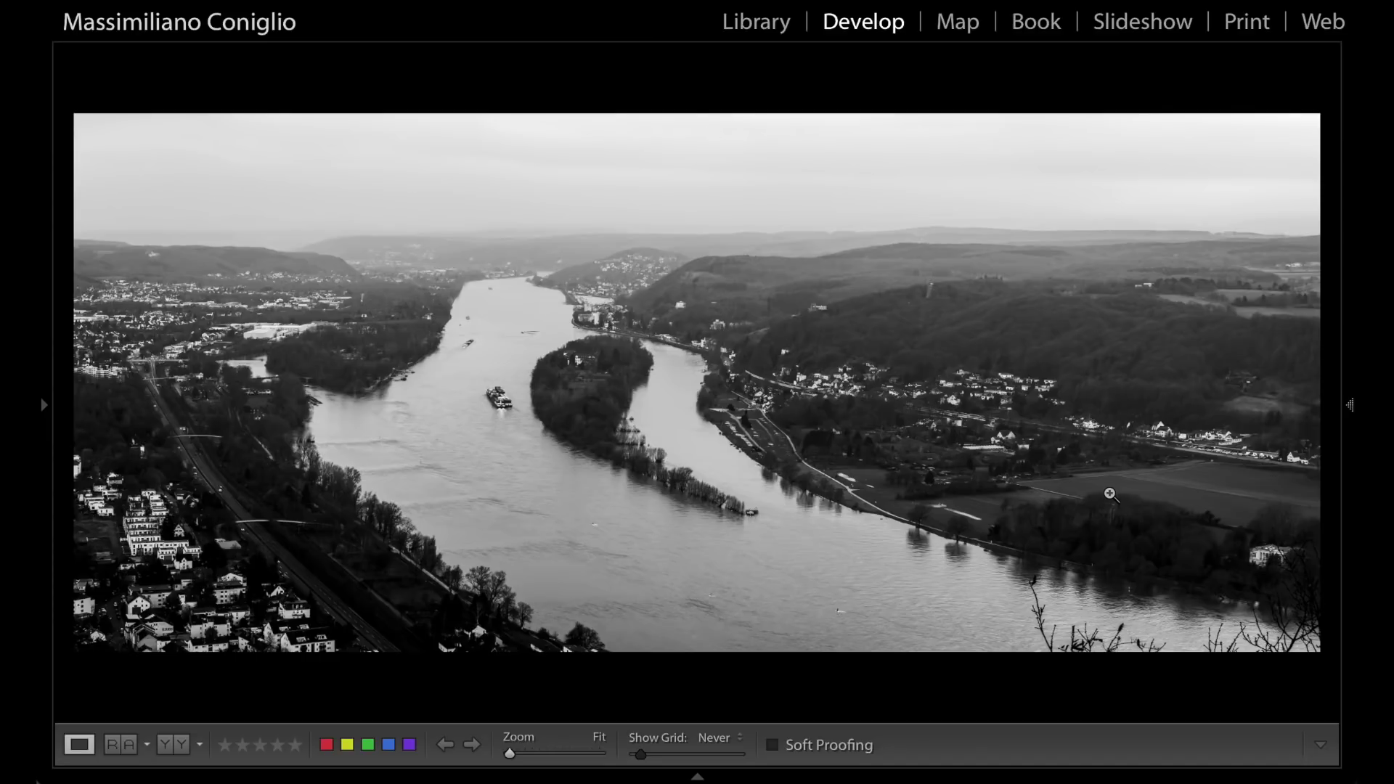
{"action": "left_click", "coordinate": [1352, 408]}
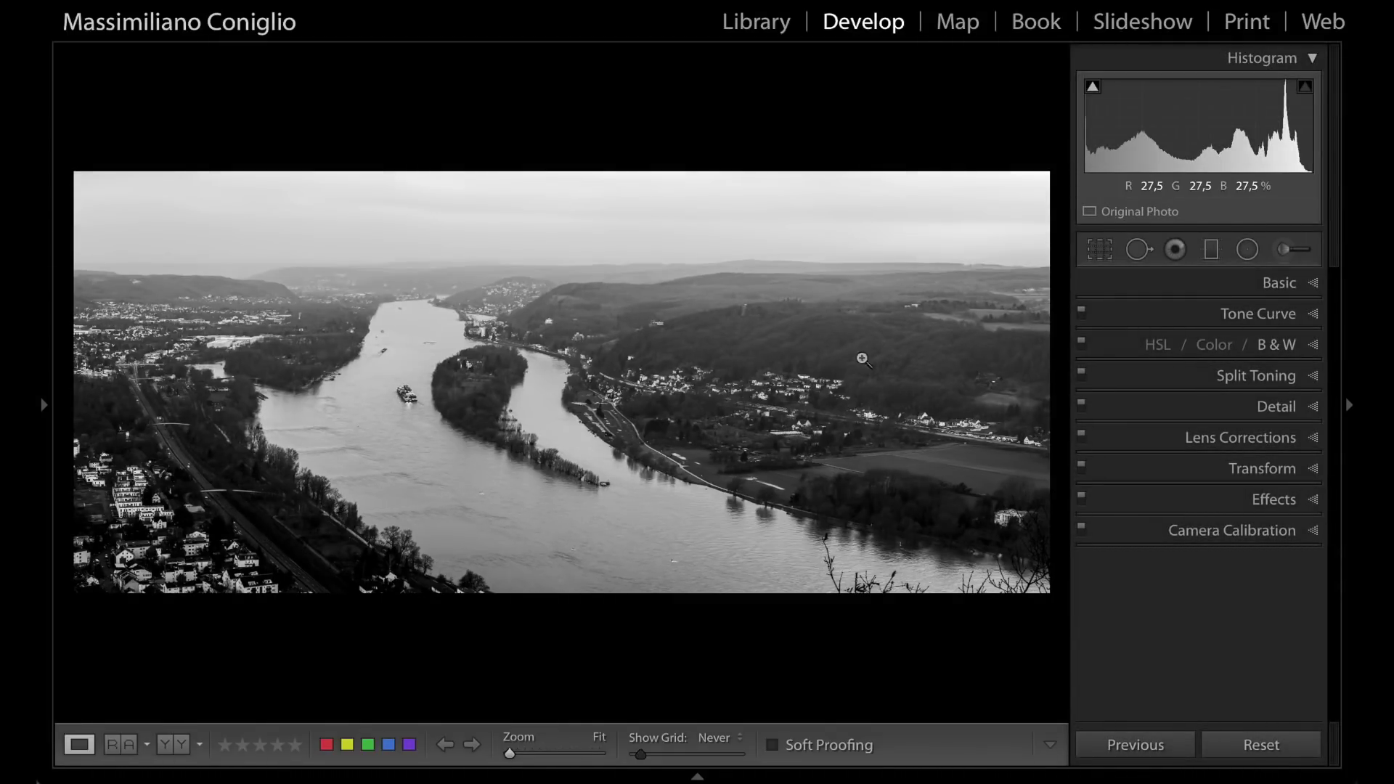
Add an elliptical radial filter over the village and fields on the right riverbank with Exposure 0.07 and Clarity 20.
{"action": "left_click", "coordinate": [1249, 255]}
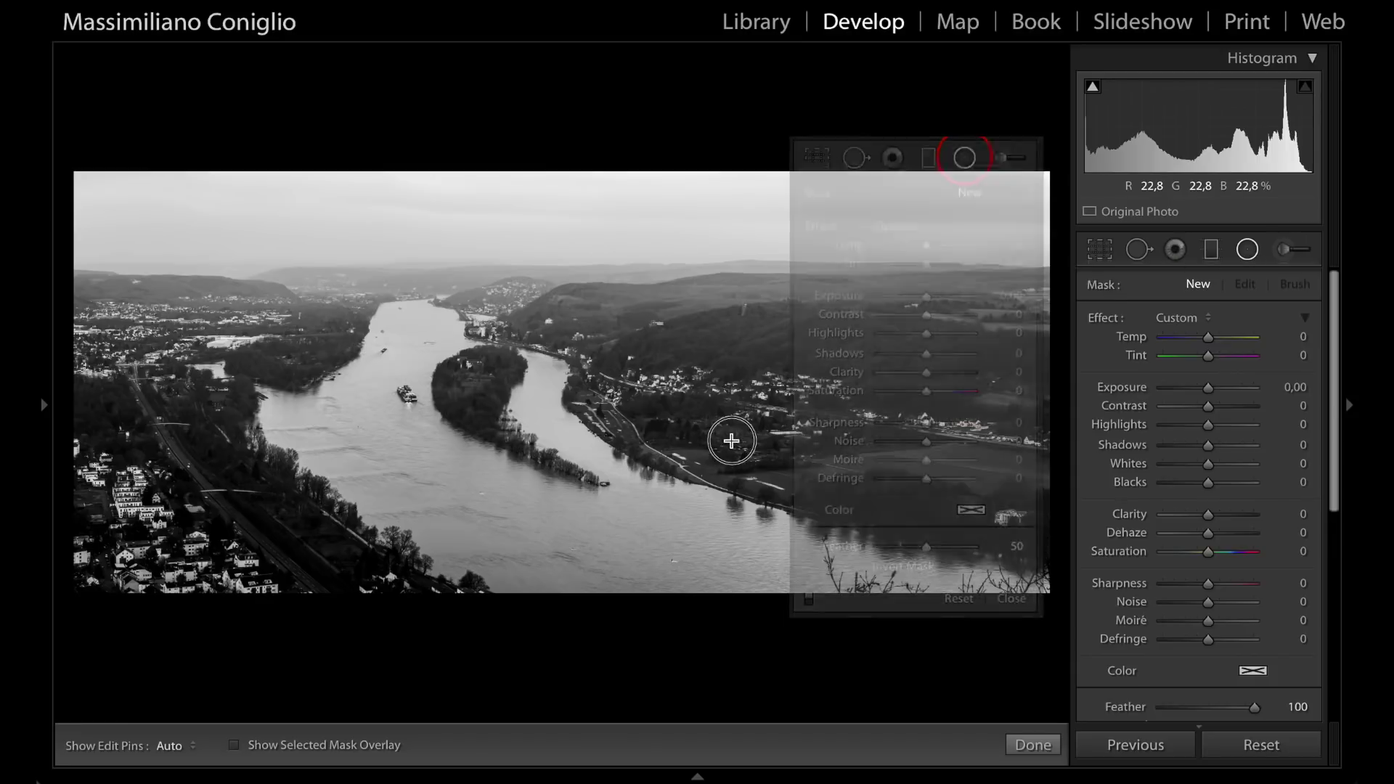
{"action": "left_click_drag", "start_coordinate": [594, 517], "coordinate": [528, 523]}
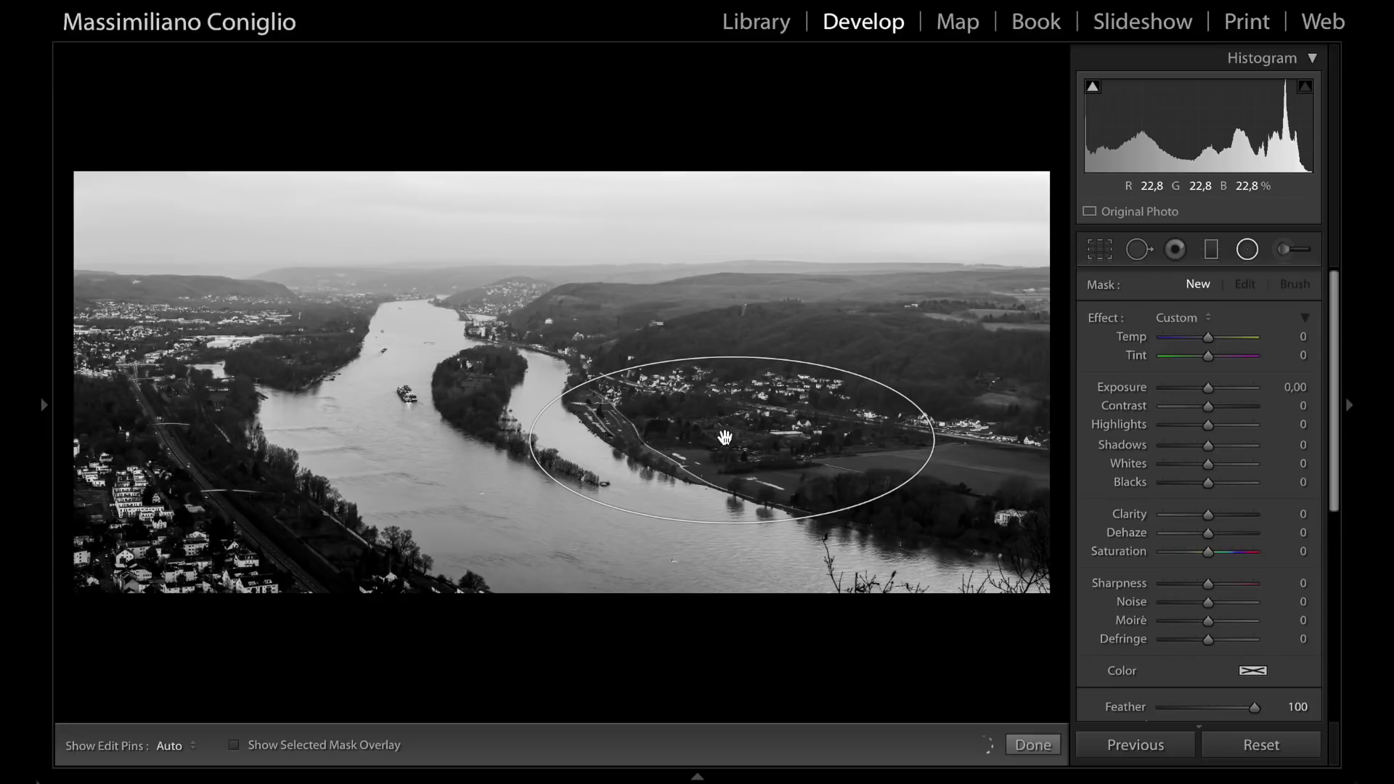
{"action": "left_click_drag", "start_coordinate": [1209, 387], "coordinate": [1212, 393]}
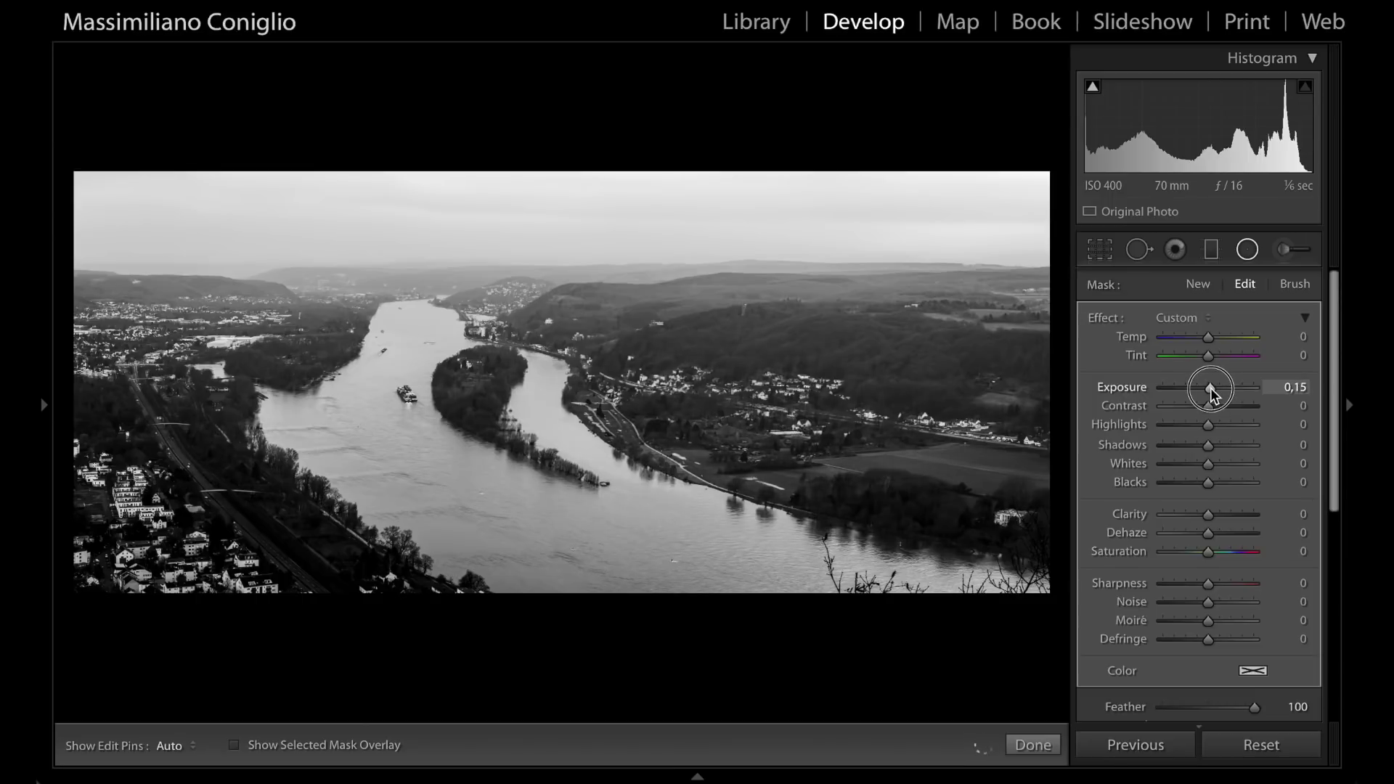
{"action": "left_click_drag", "start_coordinate": [1212, 393], "coordinate": [1211, 394]}
{"action": "left_click_drag", "start_coordinate": [1211, 517], "coordinate": [1221, 518]}
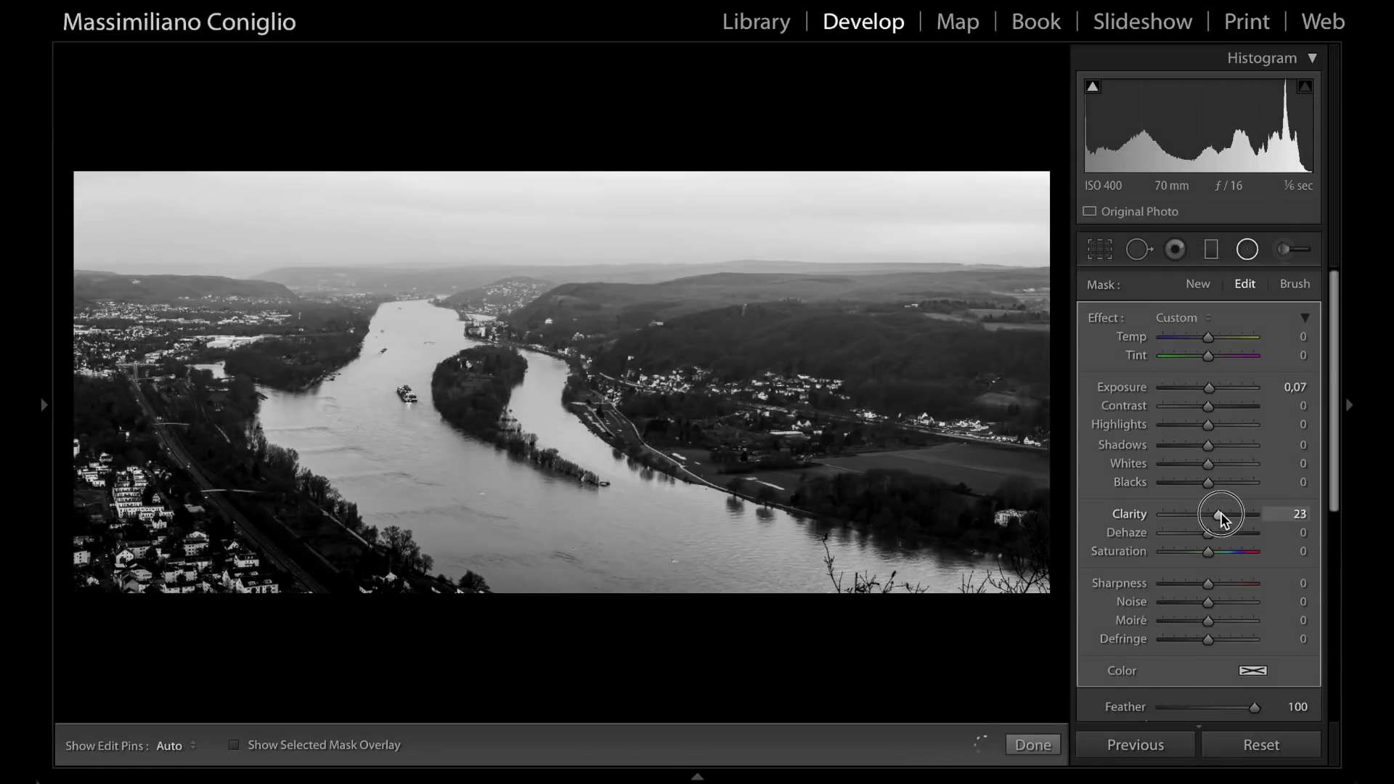
{"action": "left_click_drag", "start_coordinate": [1222, 515], "coordinate": [1220, 518]}
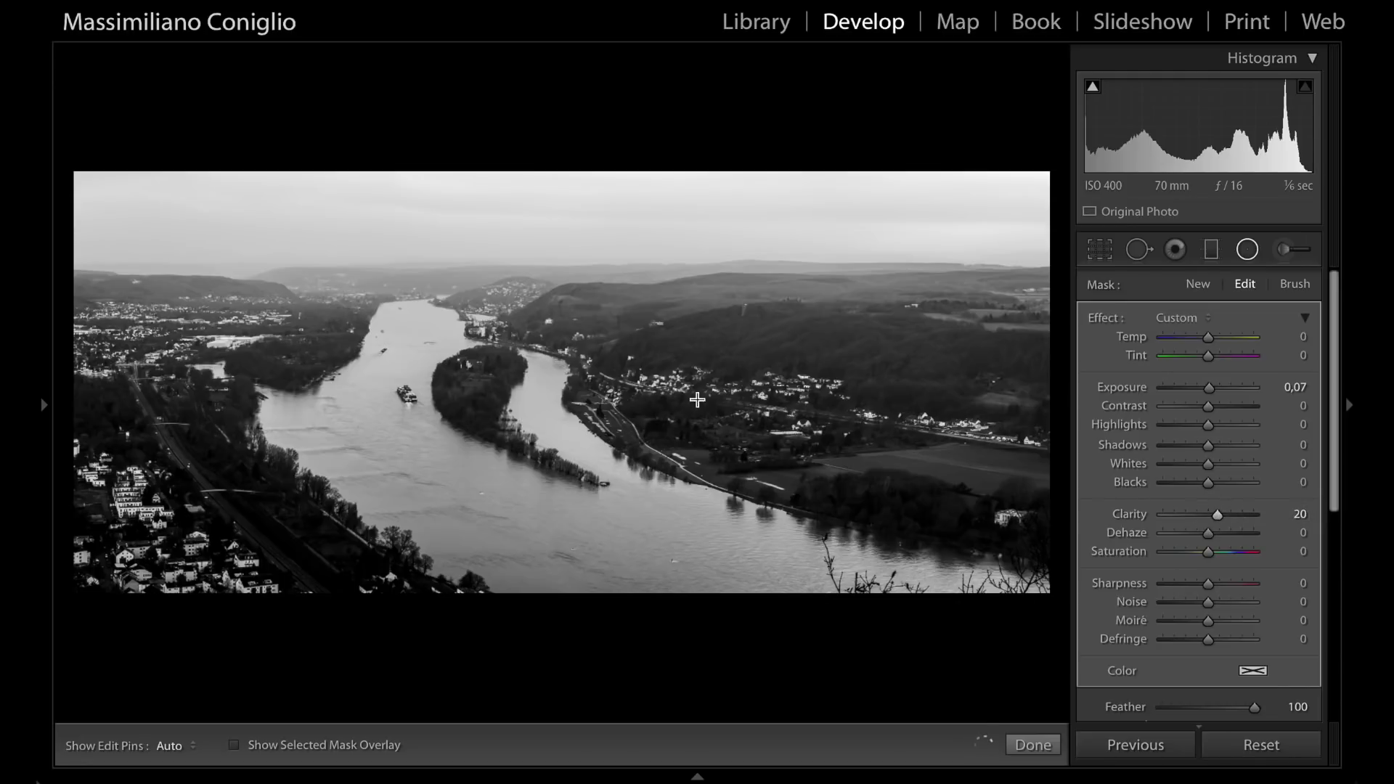
{"action": "left_click", "coordinate": [1033, 745]}
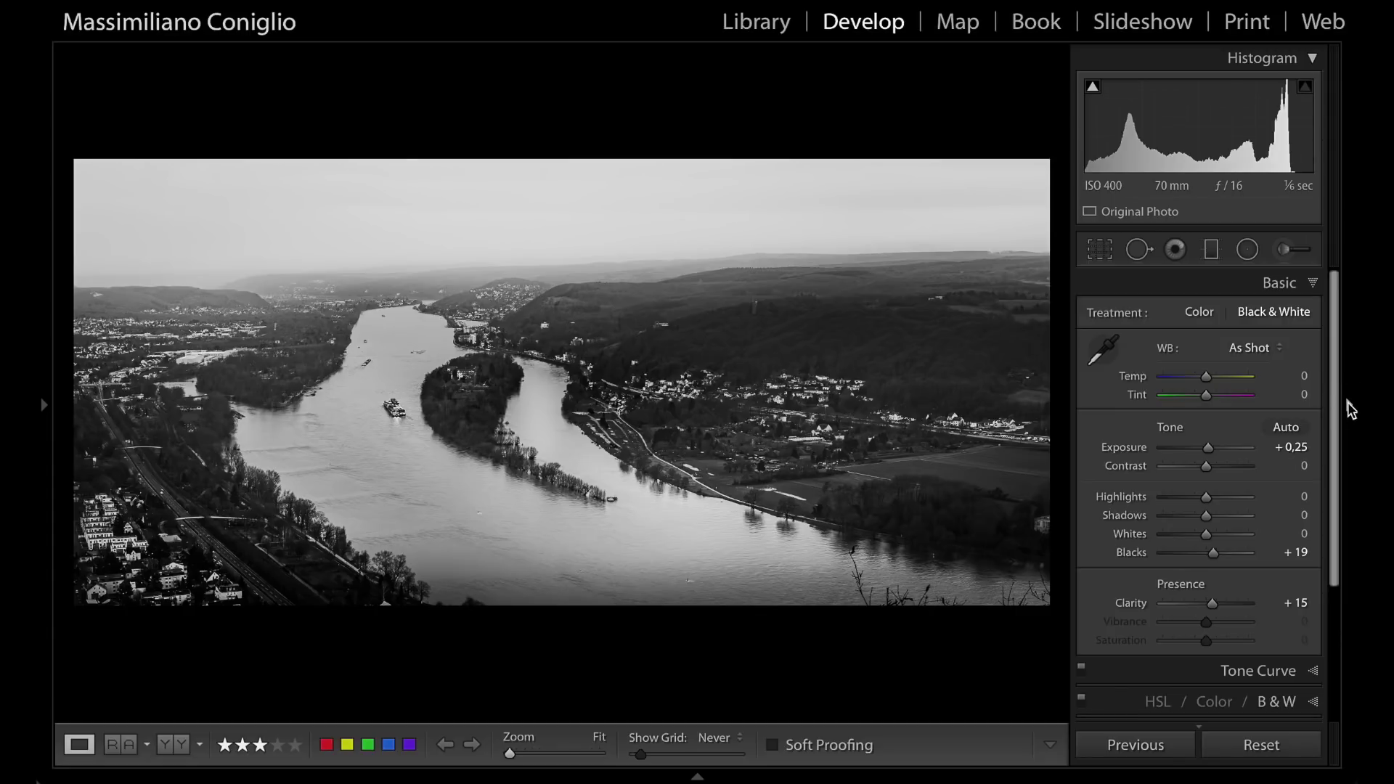
View the three-star version of the black-and-white panorama enlarged, without the adjustment controls.
{"action": "left_click", "coordinate": [1348, 404]}
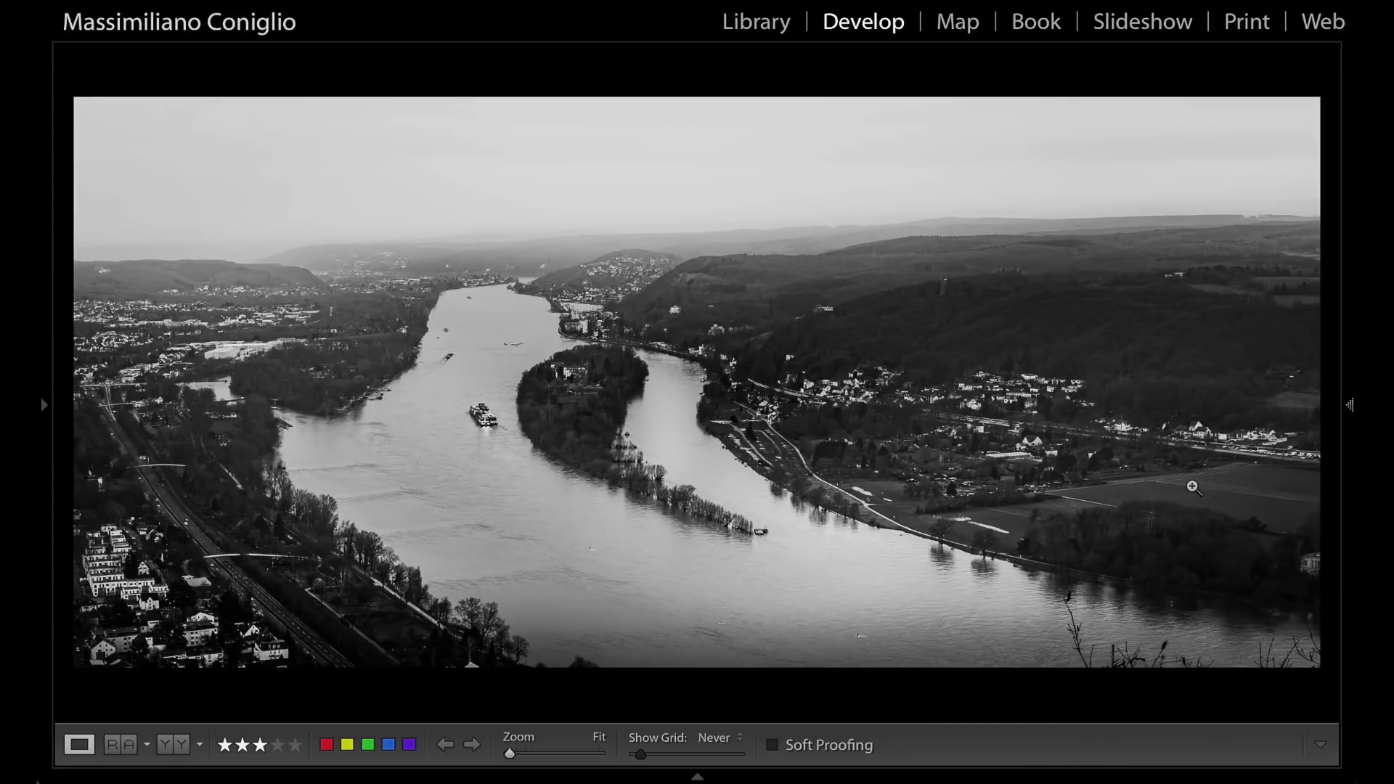